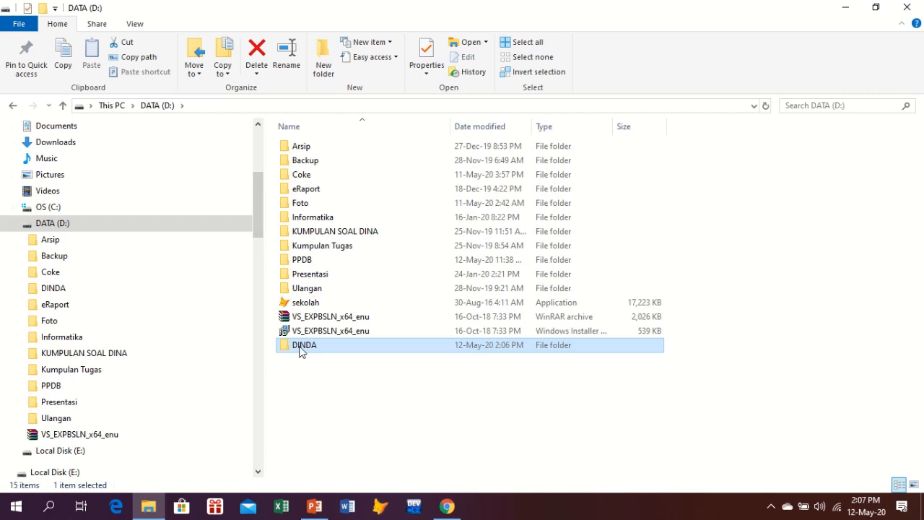
{"action": "left_click", "coordinate": [315, 506]}
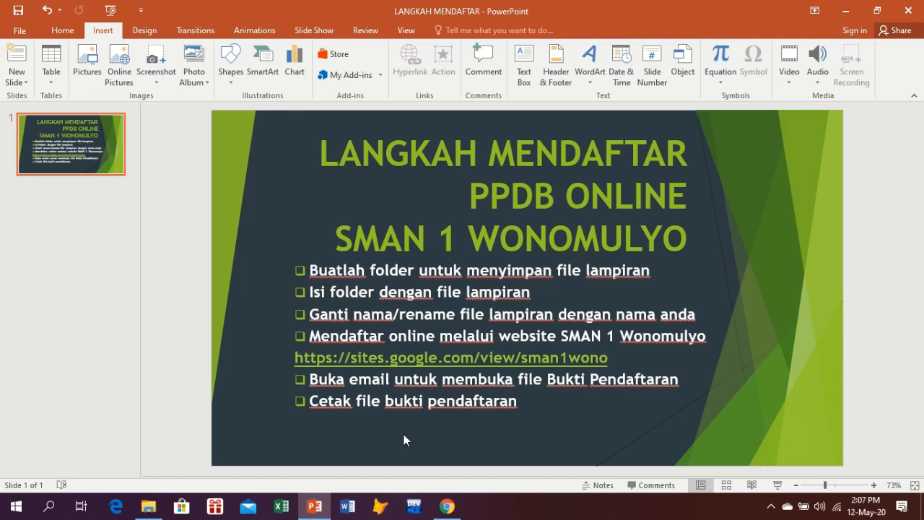
{"action": "mouse_move", "coordinate": [316, 514]}
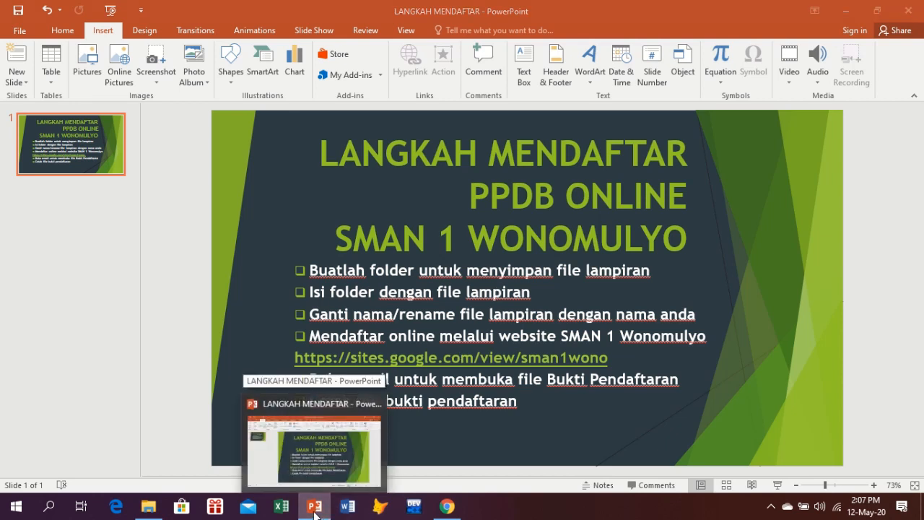
{"action": "left_click", "coordinate": [315, 514]}
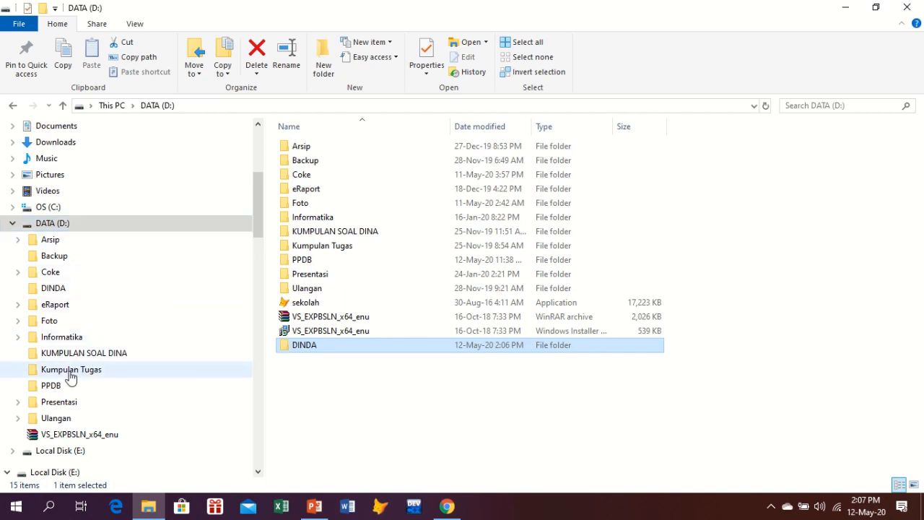
Select KK through SKL in the PPDB folder, copy them, and paste them into the DINDA folder
{"action": "left_click", "coordinate": [51, 388]}
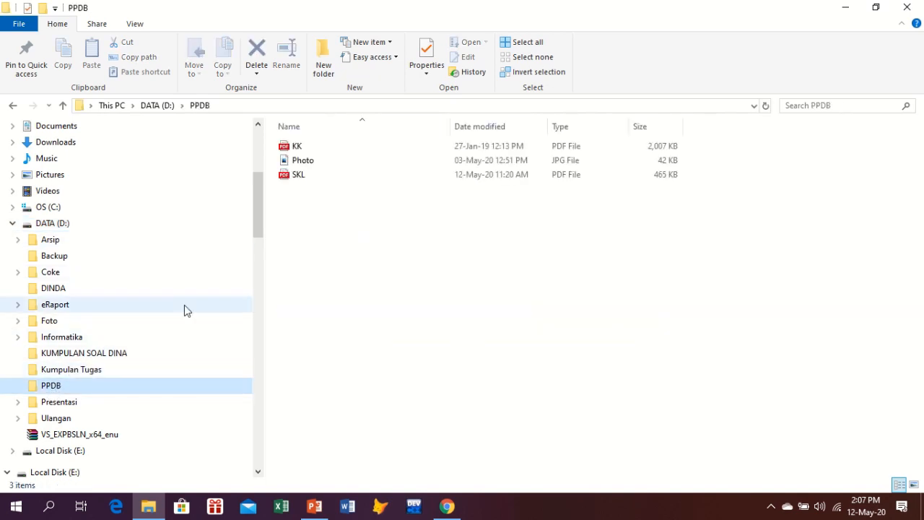
{"action": "left_click", "coordinate": [298, 147]}
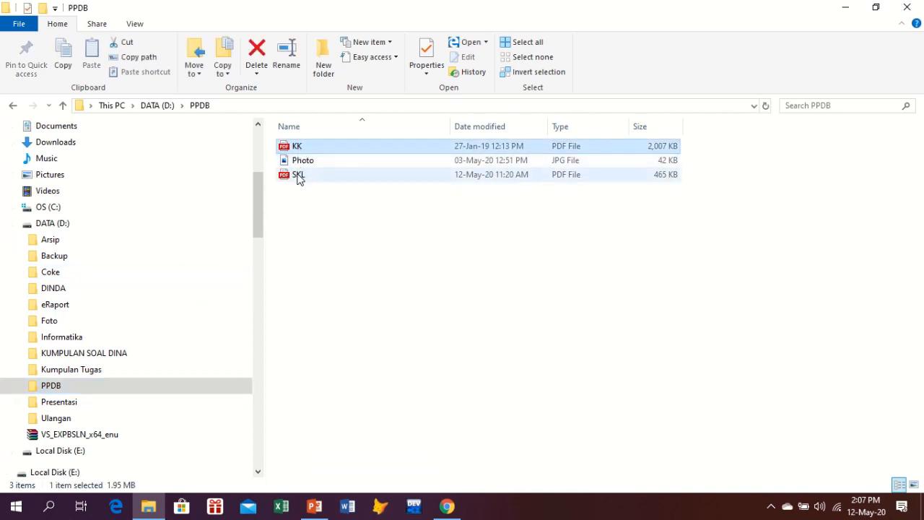
{"action": "left_click", "coordinate": [299, 175], "text": "shift"}
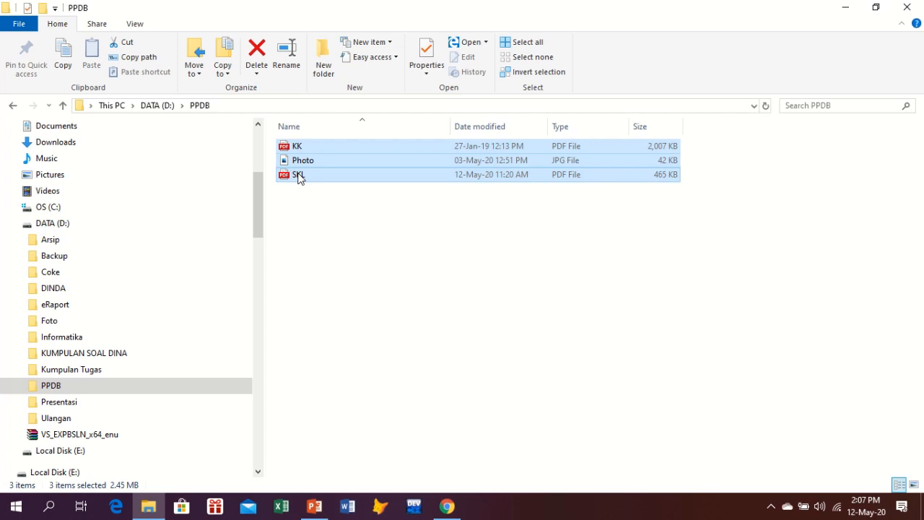
{"action": "right_click", "coordinate": [299, 178]}
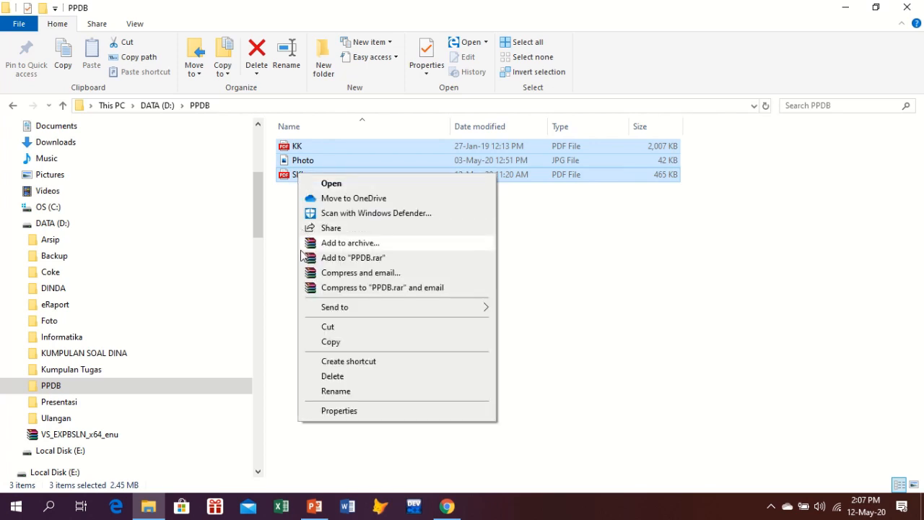
{"action": "left_click", "coordinate": [330, 342]}
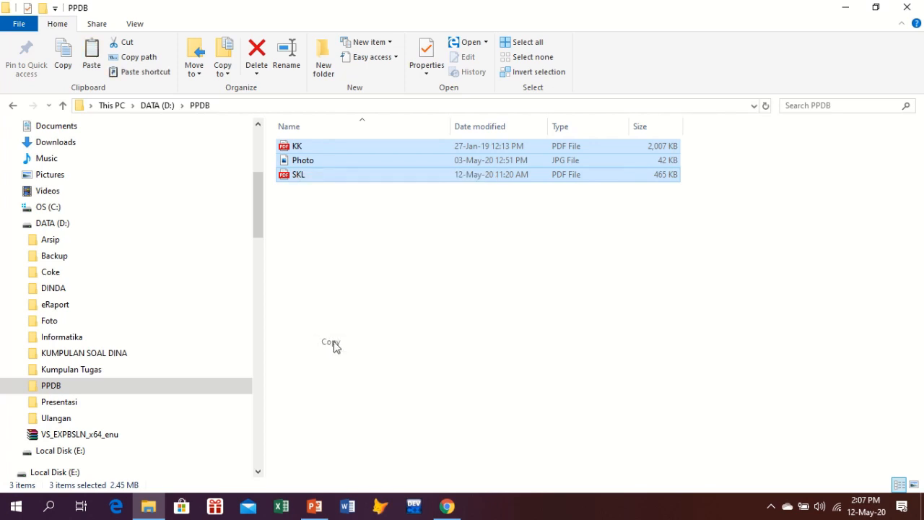
{"action": "left_click", "coordinate": [50, 294]}
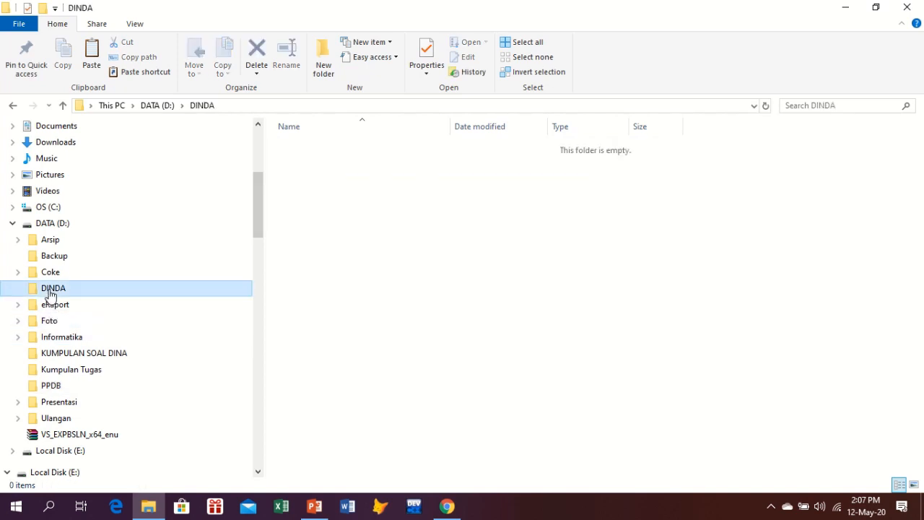
{"action": "right_click", "coordinate": [50, 295]}
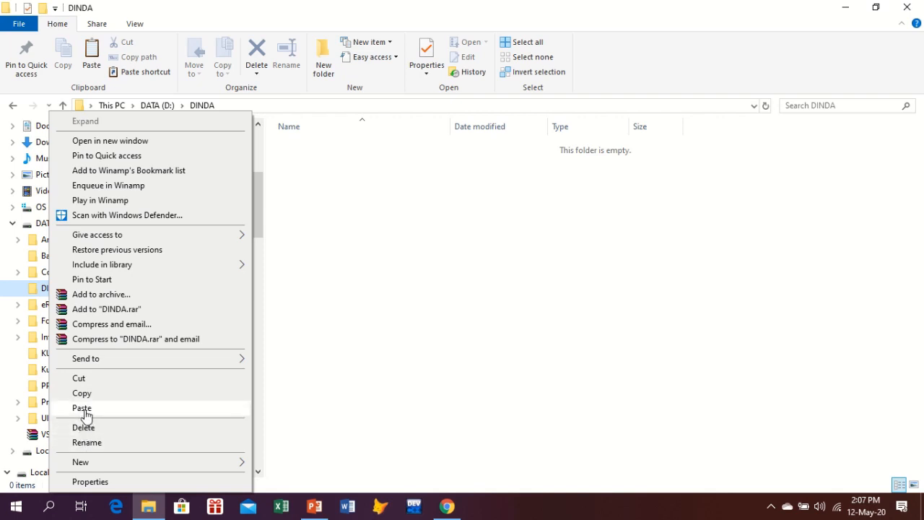
{"action": "left_click", "coordinate": [83, 408]}
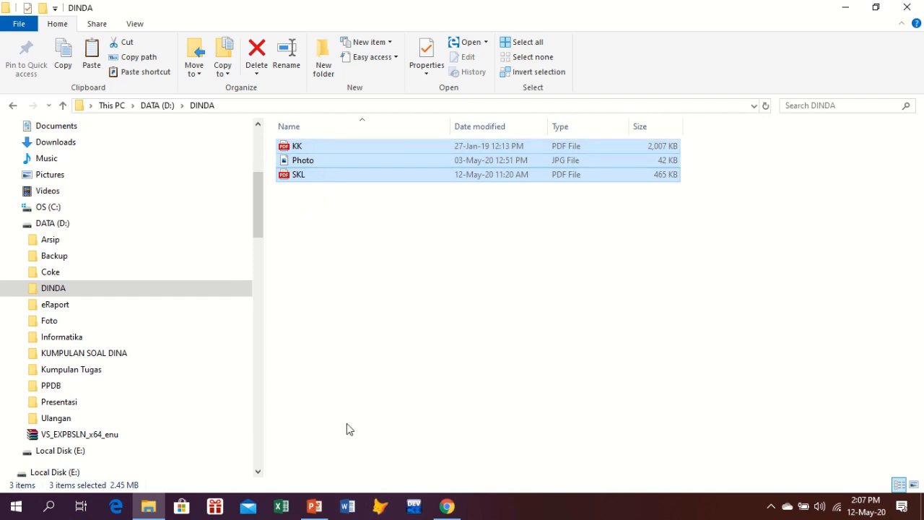
{"action": "left_click", "coordinate": [309, 509]}
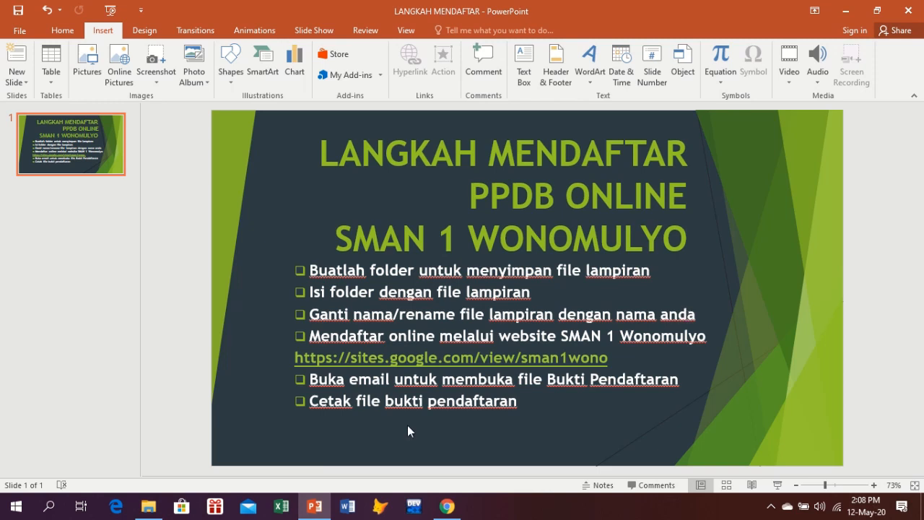
{"action": "mouse_move", "coordinate": [316, 513]}
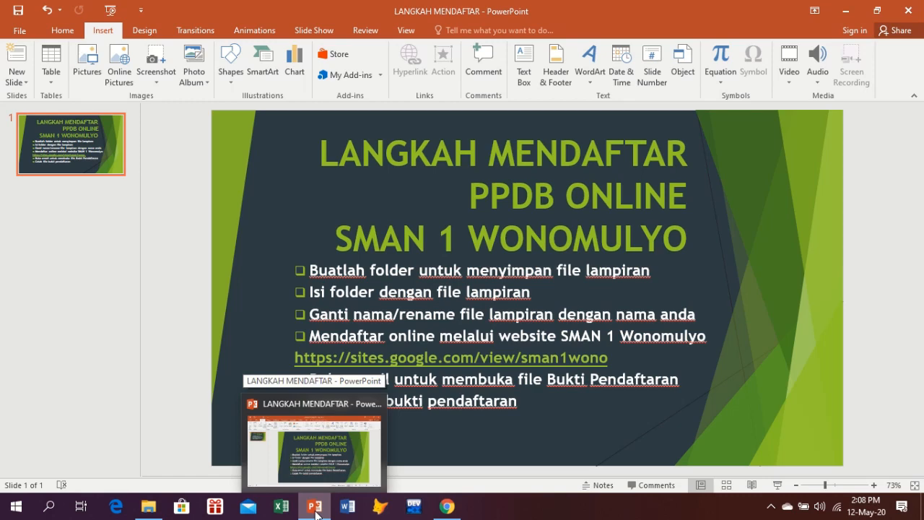
{"action": "left_click", "coordinate": [317, 513]}
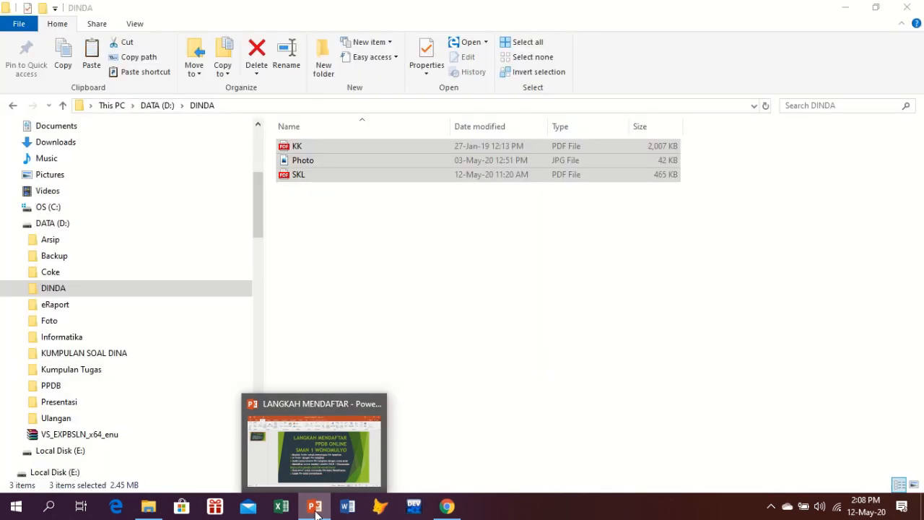
Rename the KK file in DINDA to KK_Dinda
{"action": "left_click", "coordinate": [303, 145]}
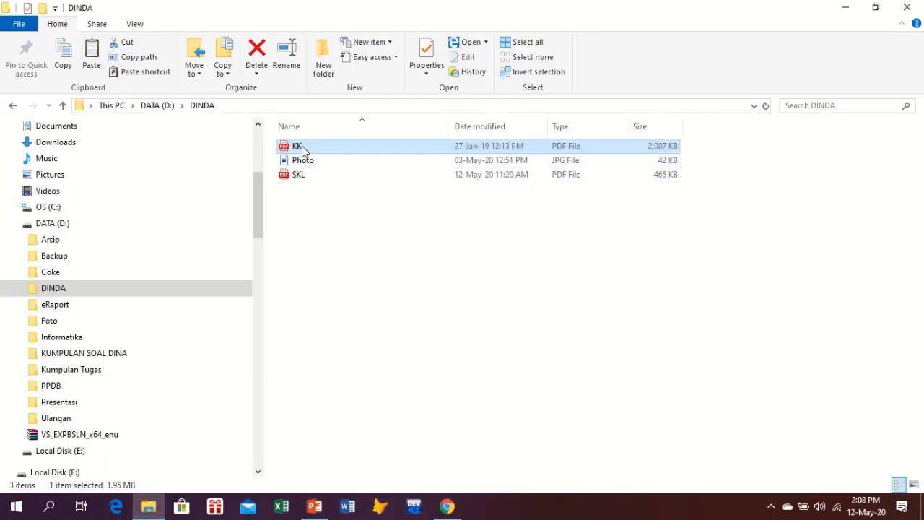
{"action": "right_click", "coordinate": [299, 145]}
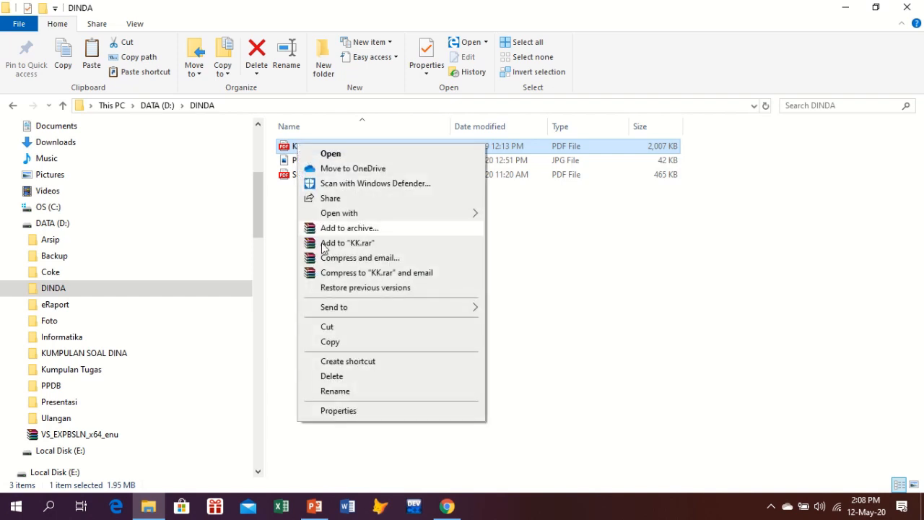
{"action": "left_click", "coordinate": [329, 393]}
{"action": "left_click", "coordinate": [310, 146]}
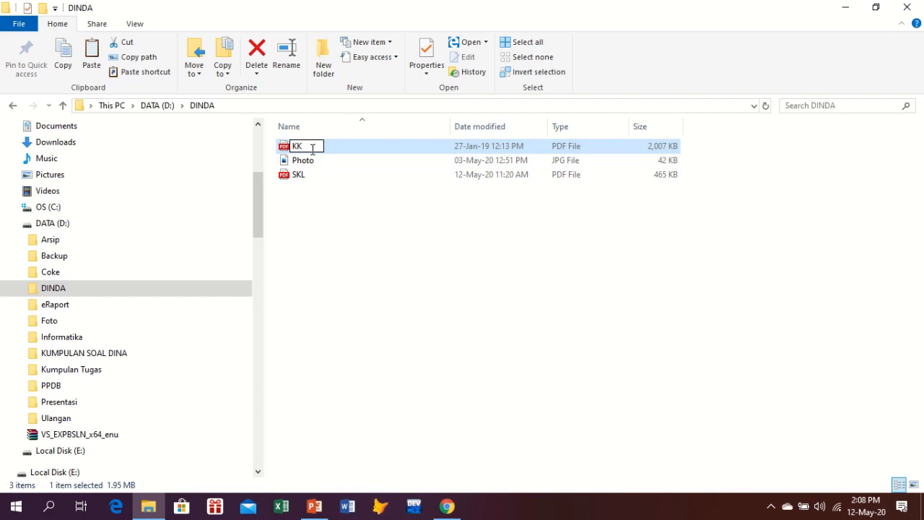
{"action": "type", "text": "_Dinda"}
{"action": "key", "text": "Return"}
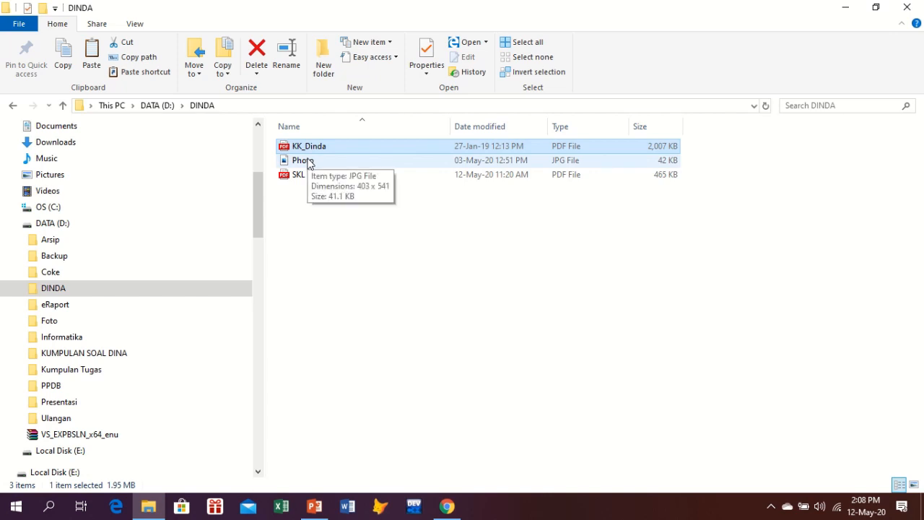
Rename the SKL file in DINDA to SKL_Dinda
{"action": "left_click", "coordinate": [298, 178]}
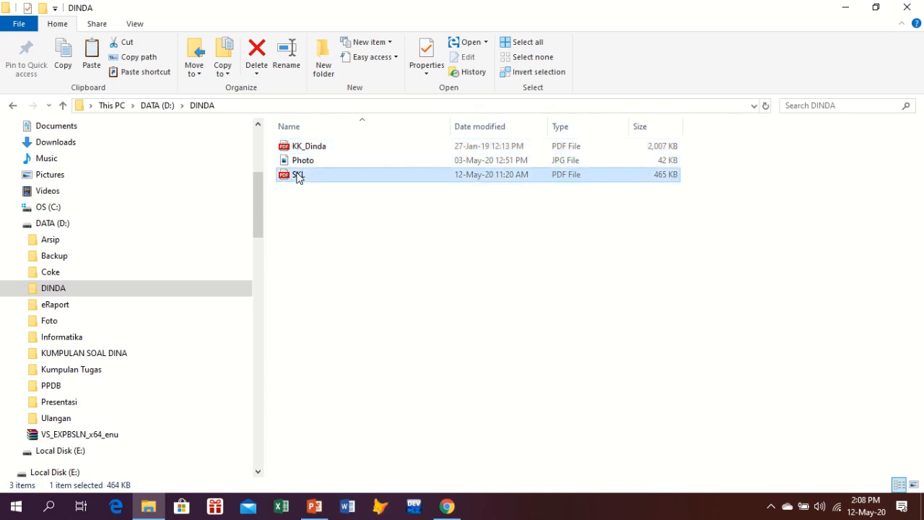
{"action": "right_click", "coordinate": [298, 178]}
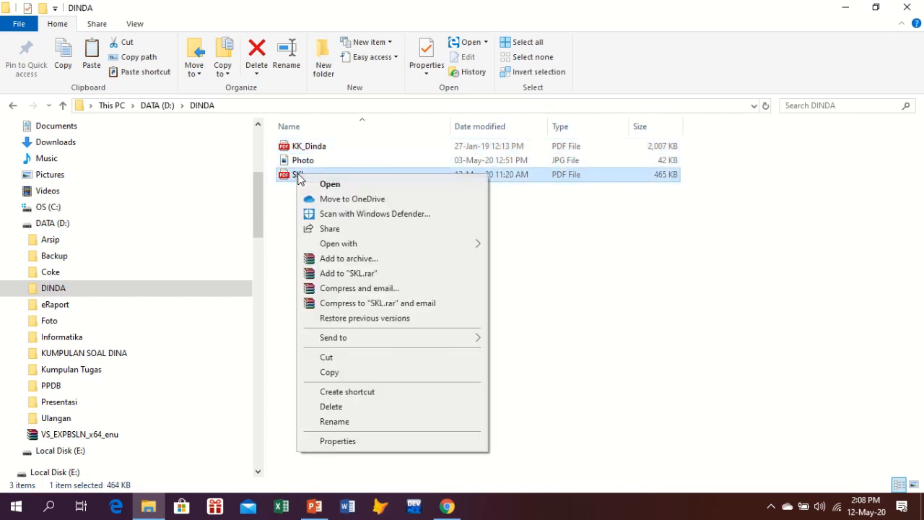
{"action": "left_click", "coordinate": [346, 422]}
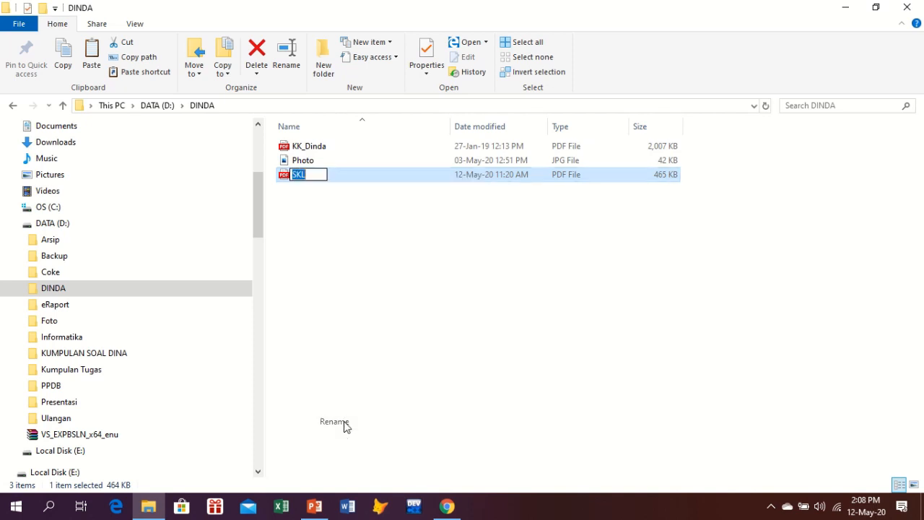
{"action": "left_click", "coordinate": [310, 176]}
{"action": "type", "text": "_Dinda"}
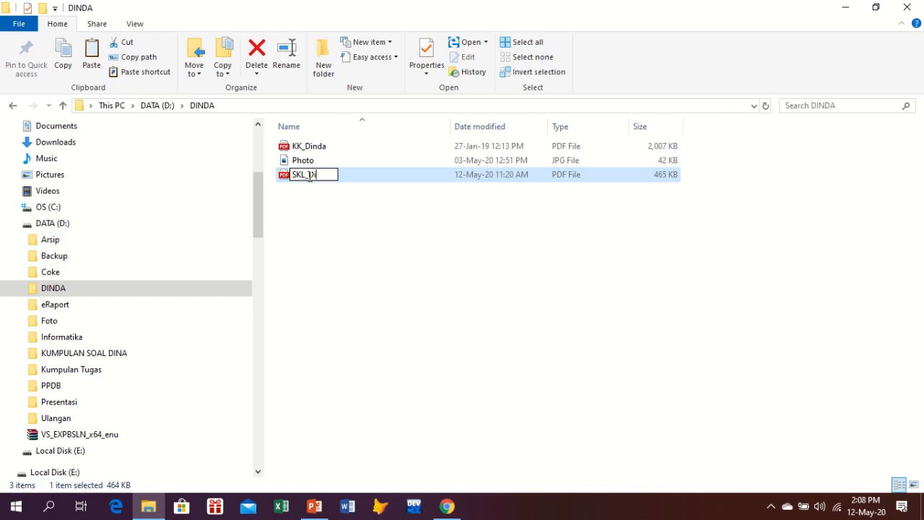
{"action": "key", "text": "Return"}
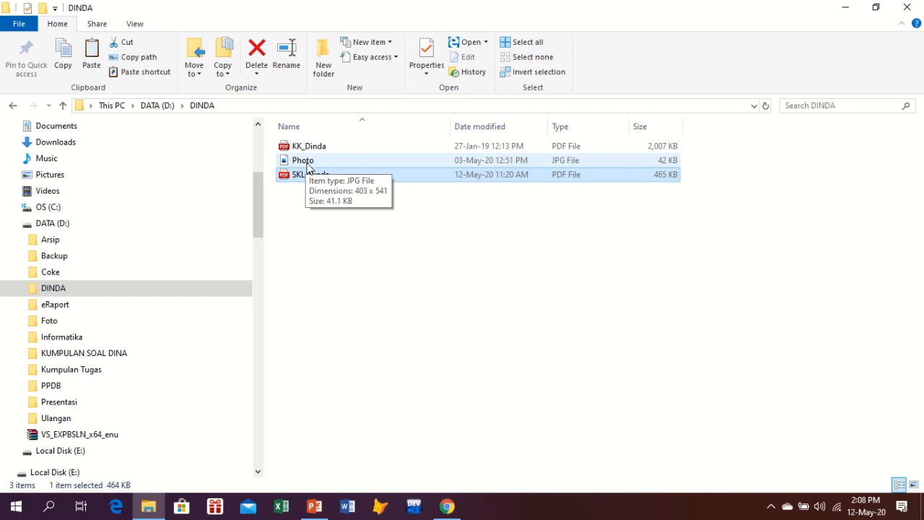
{"action": "left_click", "coordinate": [312, 508]}
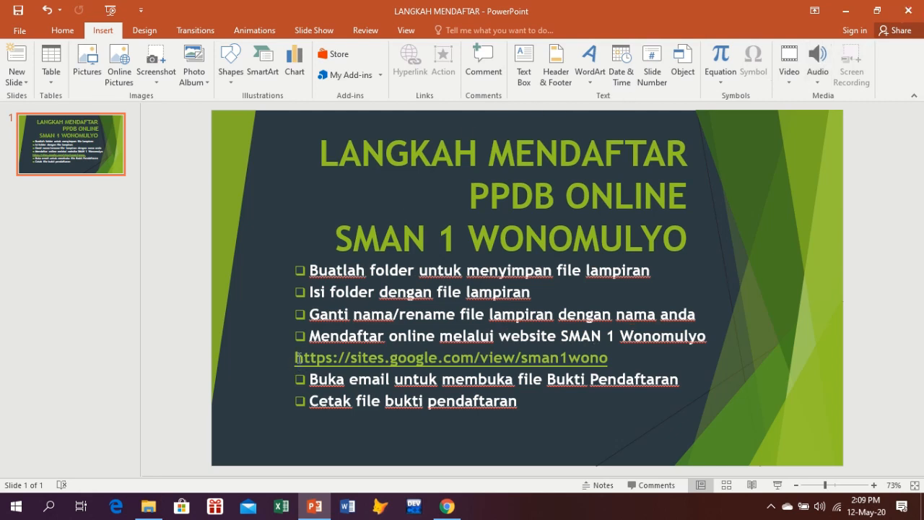
{"action": "left_click_drag", "start_coordinate": [298, 356], "coordinate": [587, 376]}
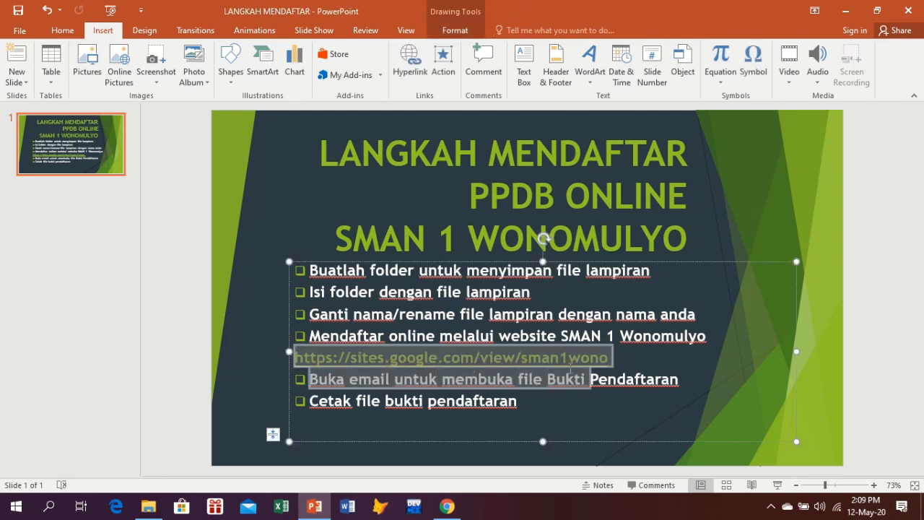
{"action": "key", "text": "ctrl+c"}
{"action": "left_click", "coordinate": [505, 401]}
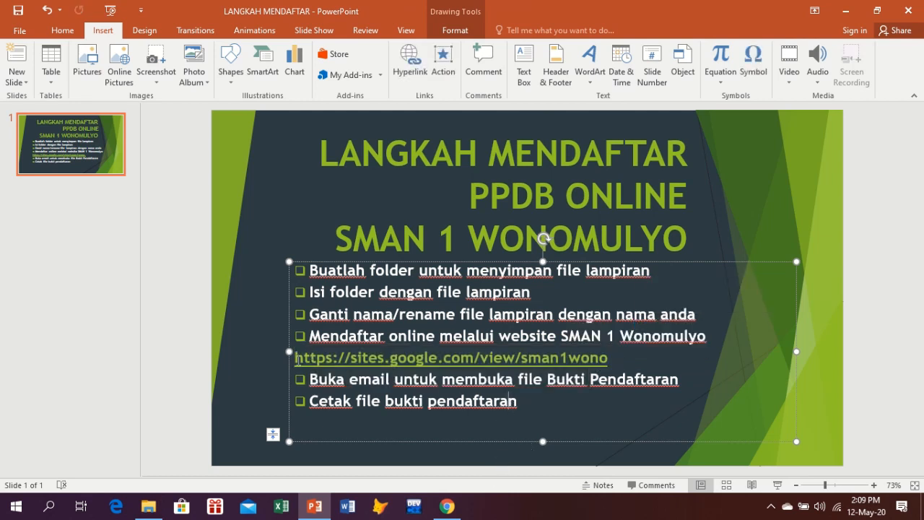
{"action": "left_click_drag", "start_coordinate": [297, 359], "coordinate": [507, 358]}
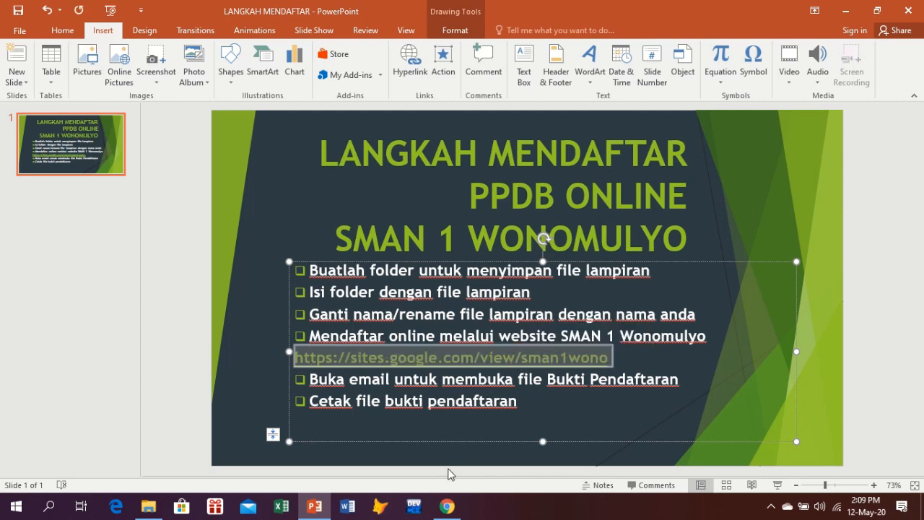
{"action": "left_click", "coordinate": [447, 506]}
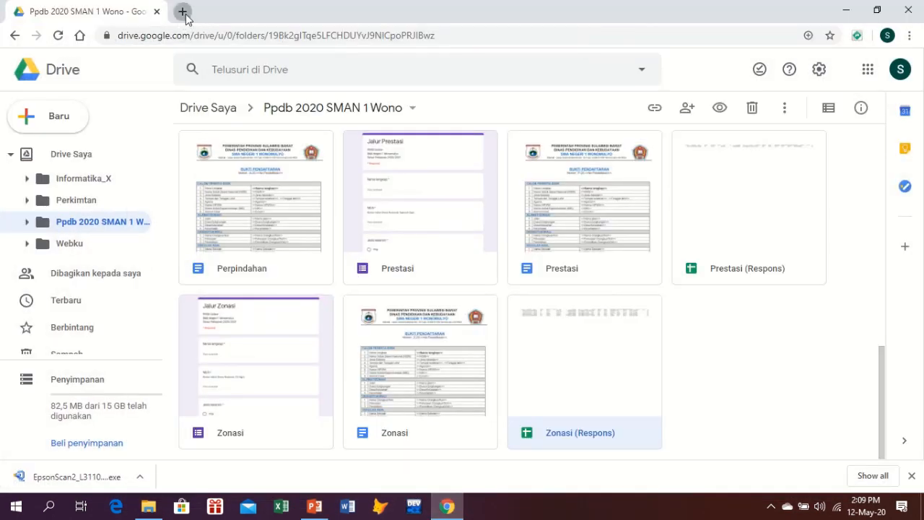
{"action": "left_click", "coordinate": [182, 12]}
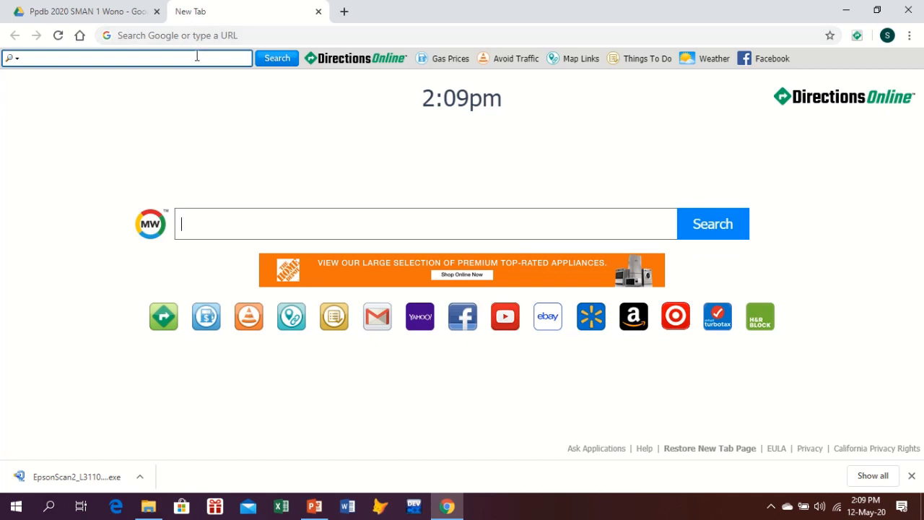
{"action": "left_click", "coordinate": [199, 38]}
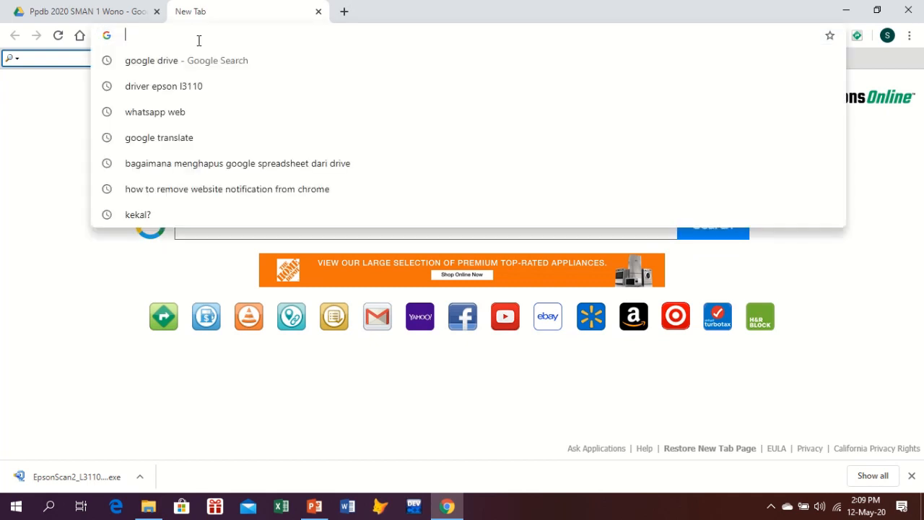
{"action": "key", "text": "ctrl+v"}
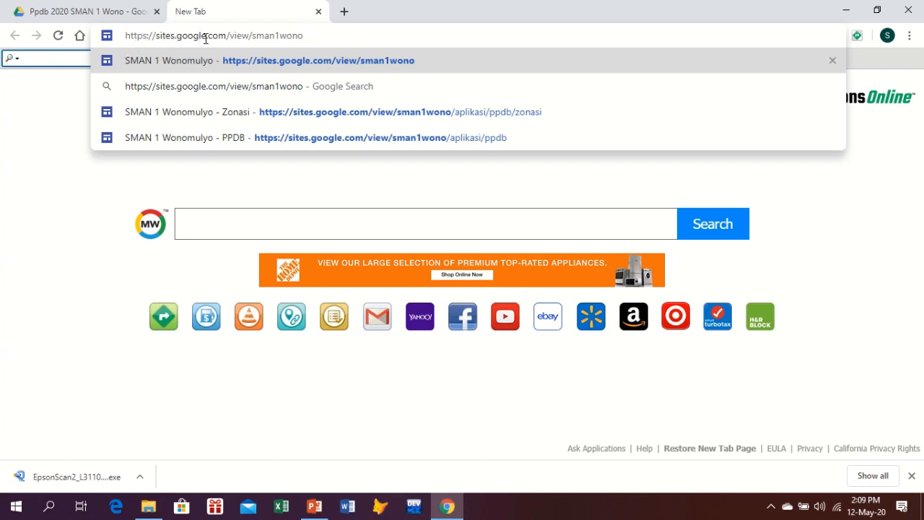
{"action": "key", "text": "Return"}
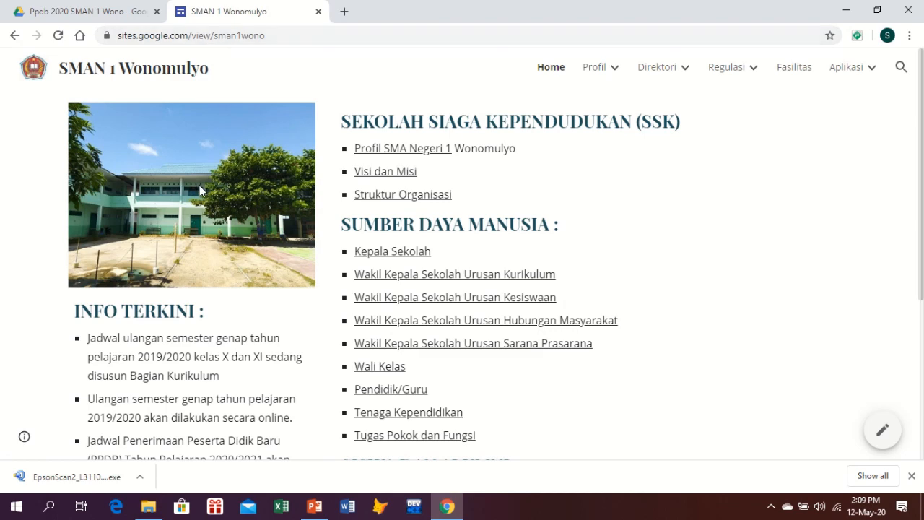
Scroll down the school home page and follow the PPDB Online button
{"action": "scroll", "coordinate": [199, 189], "scroll_direction": "down", "scroll_amount": 1}
{"action": "scroll", "coordinate": [200, 189], "scroll_direction": "down", "scroll_amount": 3}
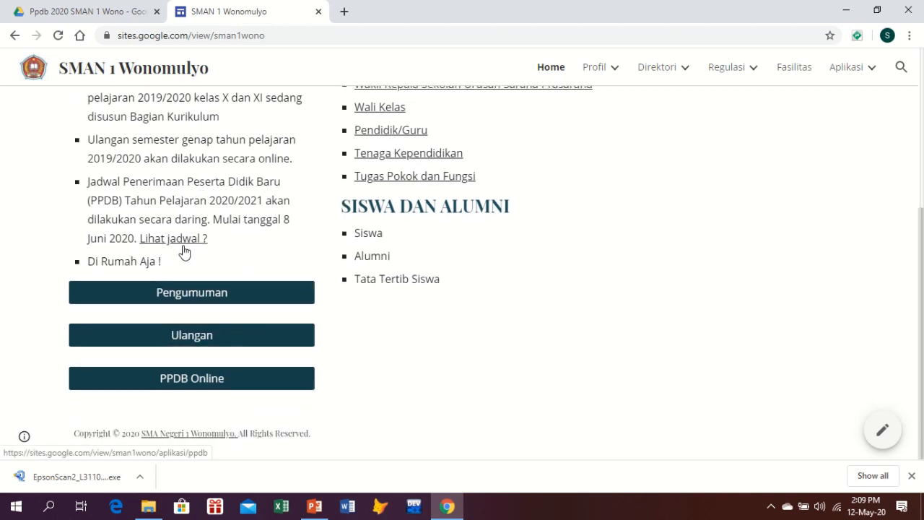
{"action": "left_click", "coordinate": [199, 380]}
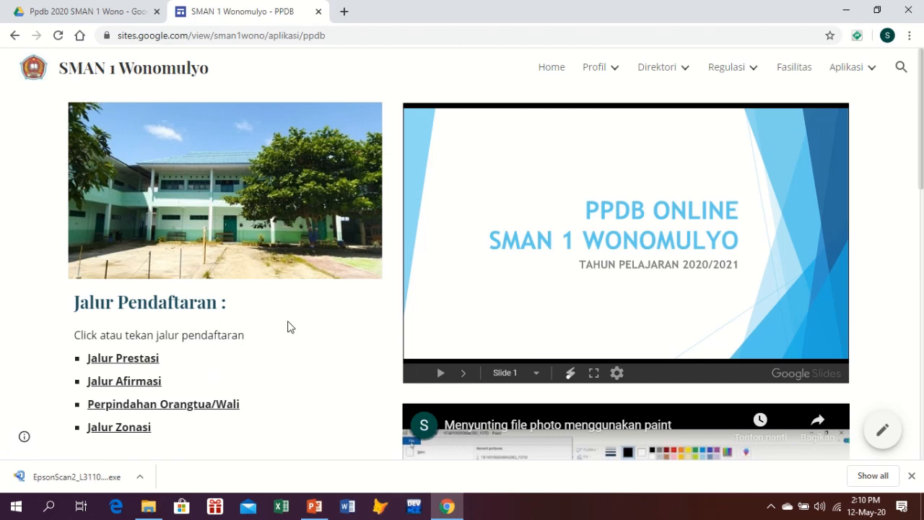
Scroll through the PPDB page's Jalur Pendaftaran paths and Tahapan PPDB schedule
{"action": "scroll", "coordinate": [284, 327], "scroll_direction": "down", "scroll_amount": 4}
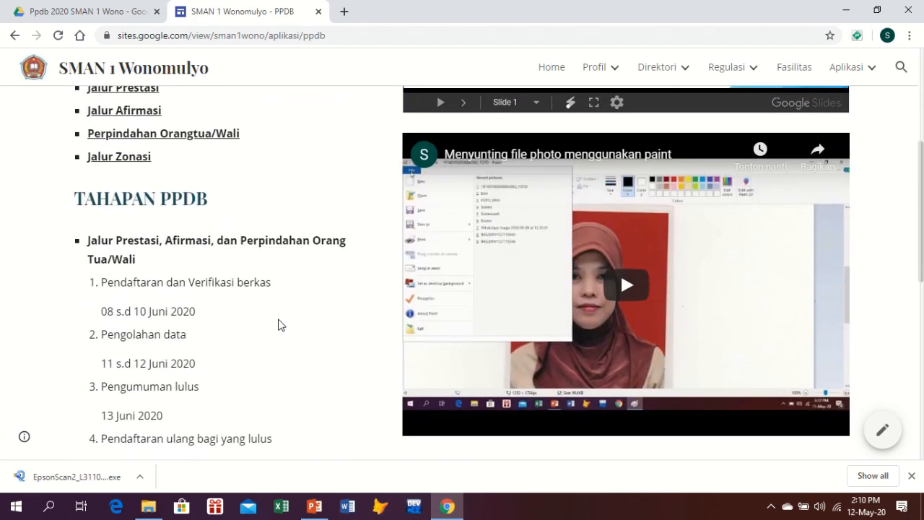
{"action": "scroll", "coordinate": [281, 325], "scroll_direction": "down", "scroll_amount": 2}
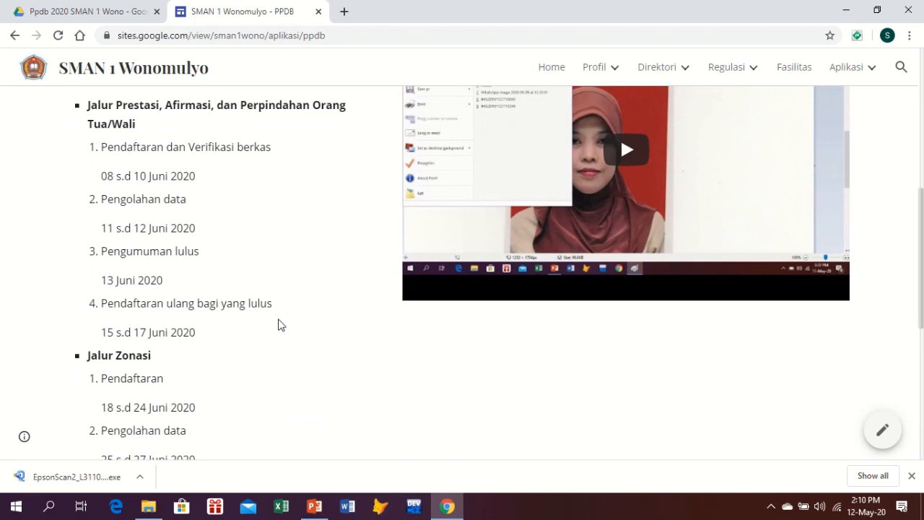
{"action": "scroll", "coordinate": [281, 325], "scroll_direction": "down", "scroll_amount": 5}
{"action": "scroll", "coordinate": [275, 330], "scroll_direction": "up", "scroll_amount": 2}
{"action": "scroll", "coordinate": [274, 329], "scroll_direction": "up", "scroll_amount": 7}
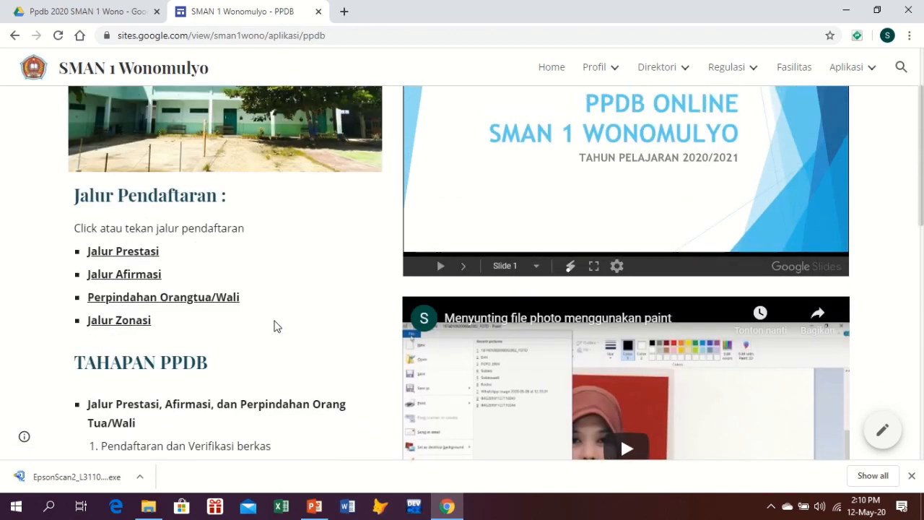
{"action": "scroll", "coordinate": [276, 327], "scroll_direction": "down", "scroll_amount": 4}
{"action": "scroll", "coordinate": [296, 286], "scroll_direction": "up", "scroll_amount": 2}
{"action": "scroll", "coordinate": [296, 286], "scroll_direction": "up", "scroll_amount": 2}
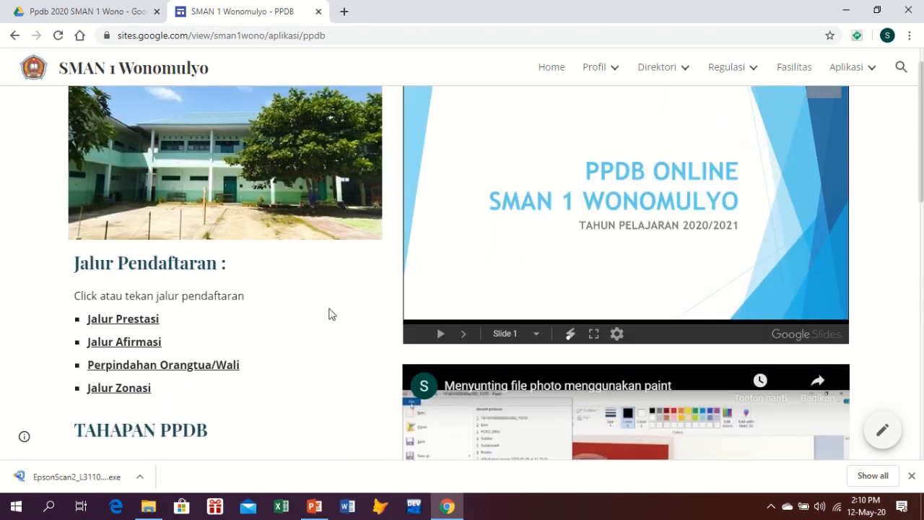
{"action": "scroll", "coordinate": [332, 314], "scroll_direction": "up", "scroll_amount": 1}
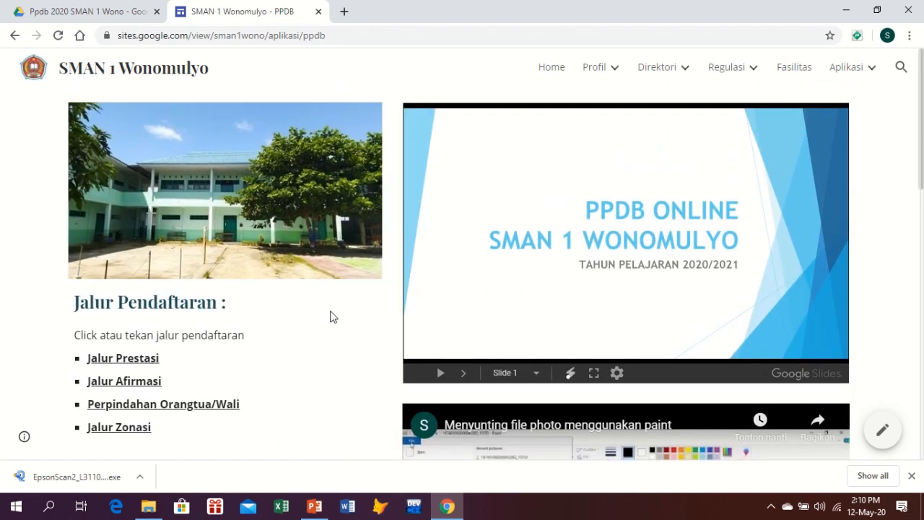
{"action": "scroll", "coordinate": [328, 320], "scroll_direction": "down", "scroll_amount": 1}
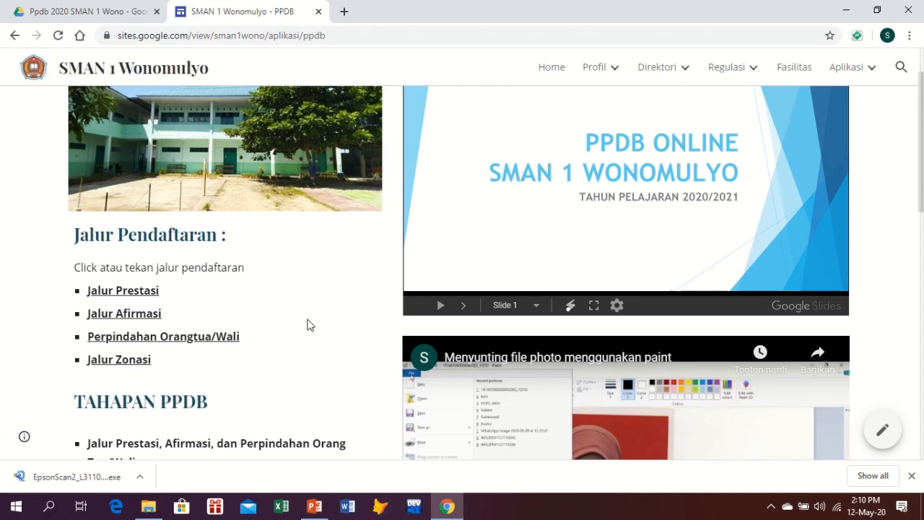
{"action": "scroll", "coordinate": [307, 325], "scroll_direction": "down", "scroll_amount": 1}
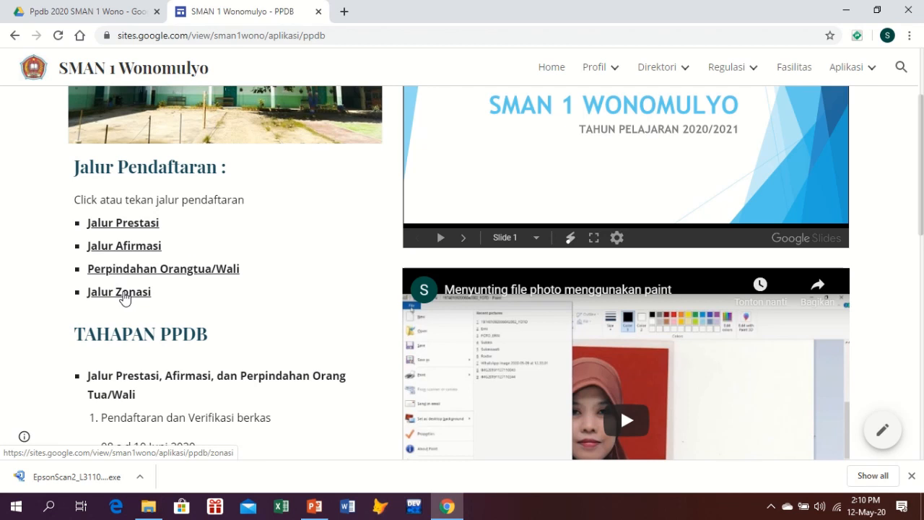
Go to the Jalur Zonasi page and launch its form with Isi formulir
{"action": "left_click", "coordinate": [123, 296]}
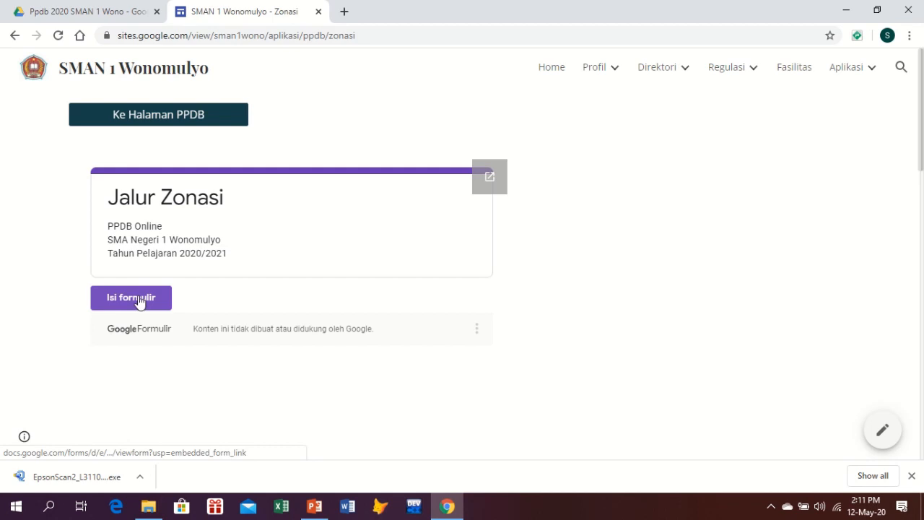
{"action": "left_click", "coordinate": [139, 301]}
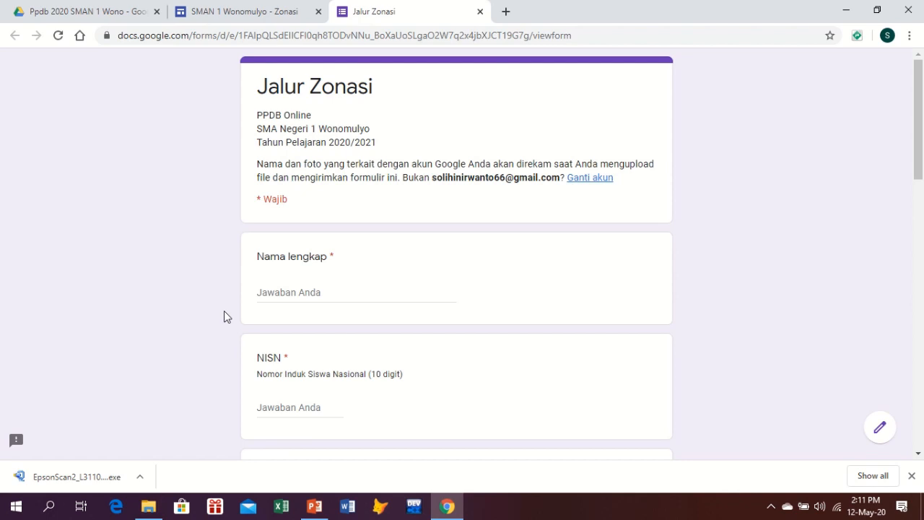
Enter the student's full name in Nama lengkap, correcting a typo
{"action": "left_click", "coordinate": [302, 290]}
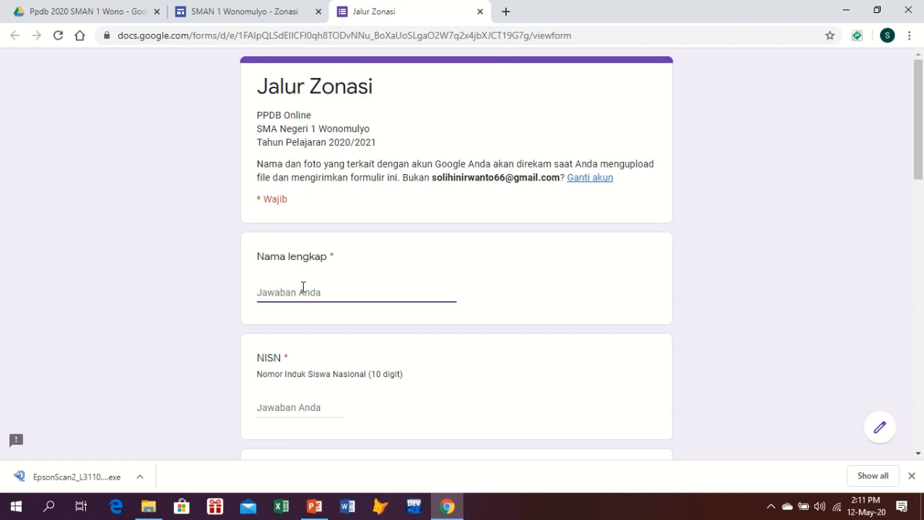
{"action": "type", "text": "SINDA"}
{"action": "key", "text": "BackSpace"}
{"action": "key", "text": "BackSpace"}
{"action": "key", "text": "BackSpace"}
{"action": "key", "text": "BackSpace"}
{"action": "key", "text": "BackSpace"}
{"action": "key", "text": "BackSpace"}
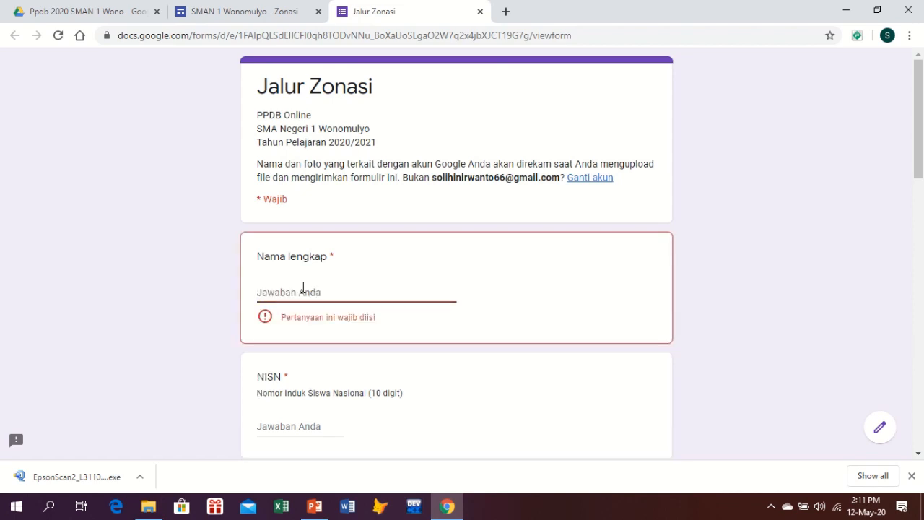
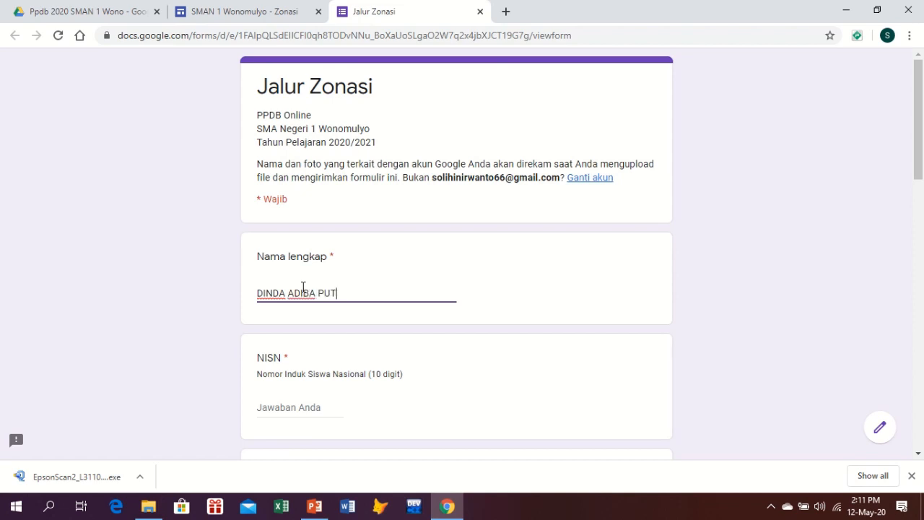
Enter the student's NISN, fixing one wrong digit
{"action": "scroll", "coordinate": [302, 314], "scroll_direction": "down", "scroll_amount": 2}
{"action": "left_click", "coordinate": [271, 270]}
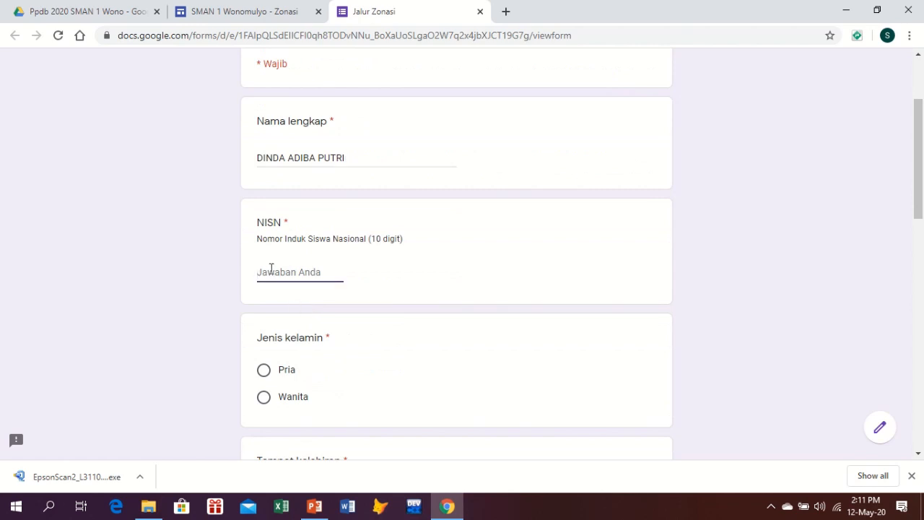
{"action": "left_click", "coordinate": [271, 268]}
{"action": "key", "text": "BackSpace"}
{"action": "type", "text": "5"}
Choose Wanita as gender and enter Wonomulyo as the birthplace
{"action": "scroll", "coordinate": [283, 295], "scroll_direction": "down", "scroll_amount": 1}
{"action": "scroll", "coordinate": [284, 294], "scroll_direction": "down", "scroll_amount": 2}
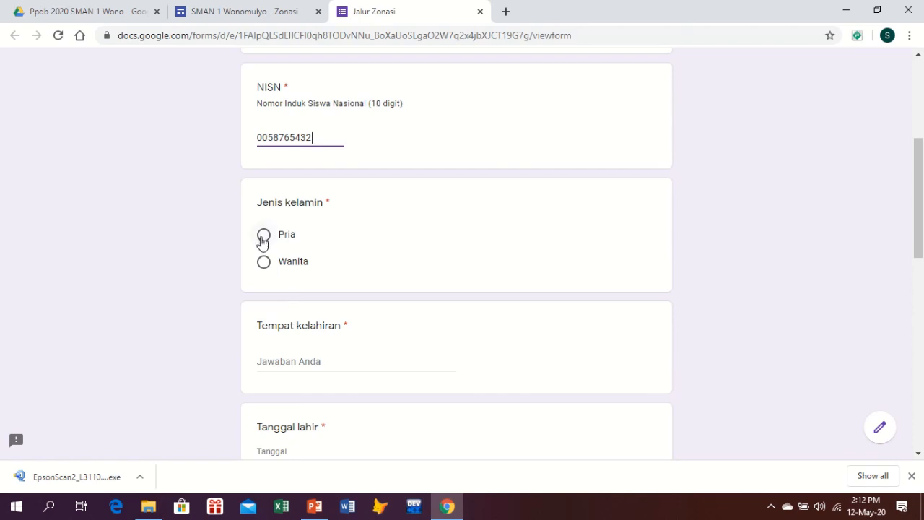
{"action": "left_click", "coordinate": [264, 264]}
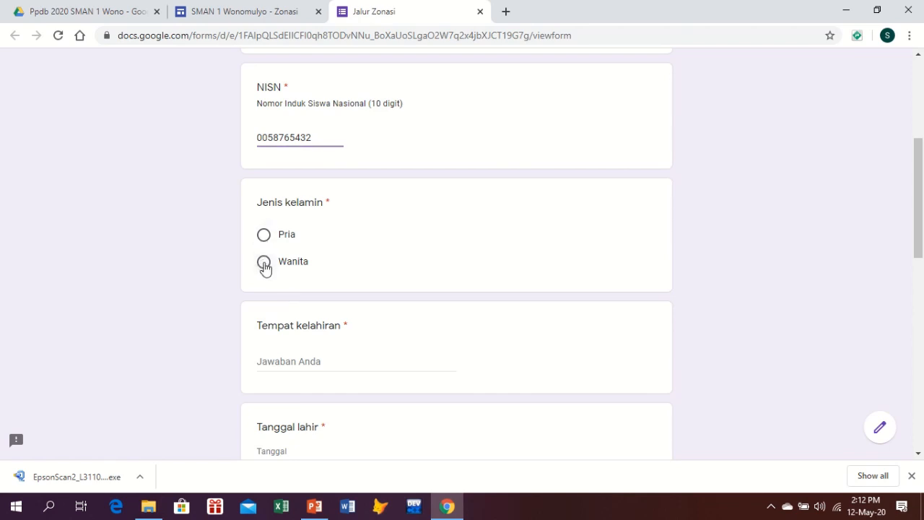
{"action": "left_click", "coordinate": [288, 359]}
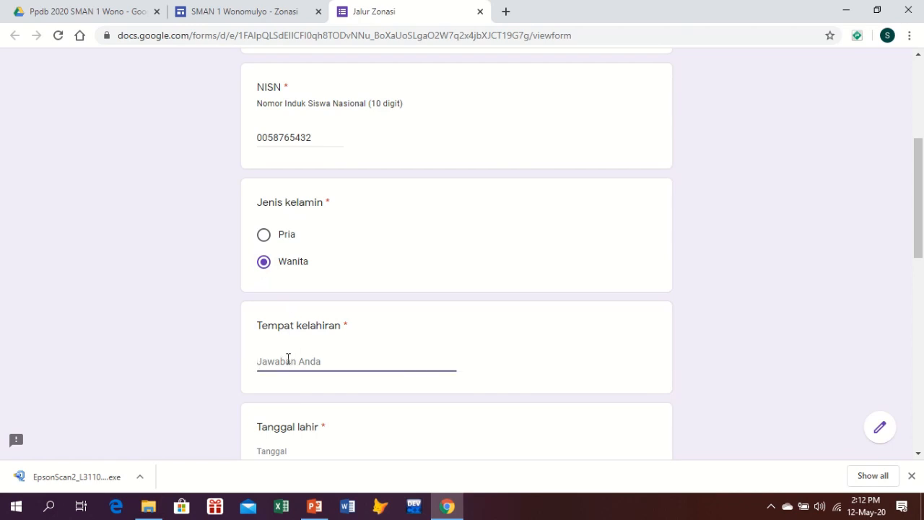
{"action": "type", "text": "Wonomulyo"}
Enter the 23 December birth date in the date field
{"action": "scroll", "coordinate": [288, 359], "scroll_direction": "down", "scroll_amount": 2}
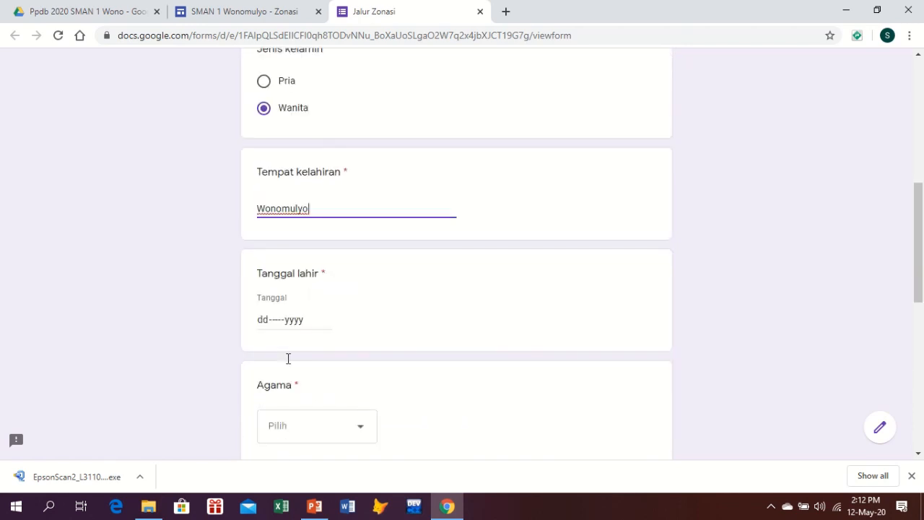
{"action": "scroll", "coordinate": [288, 359], "scroll_direction": "down", "scroll_amount": 1}
{"action": "left_click", "coordinate": [262, 271]}
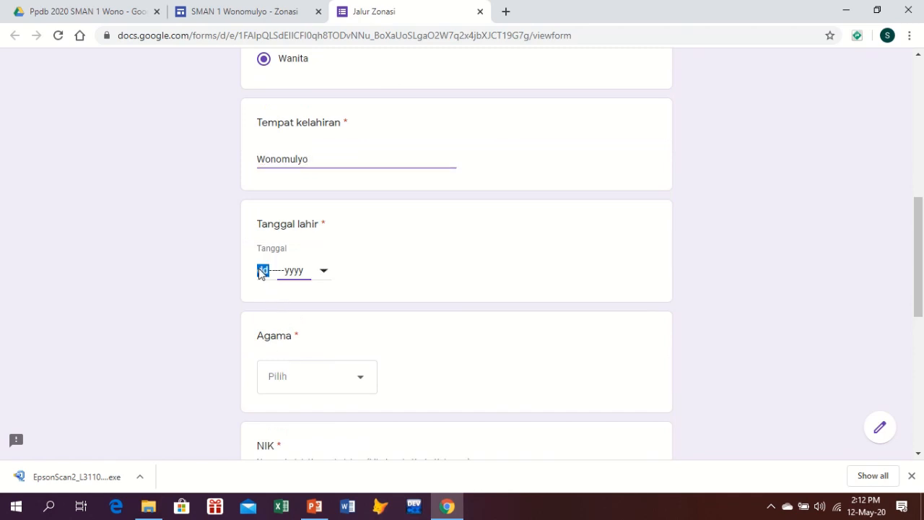
{"action": "type", "text": "2312"}
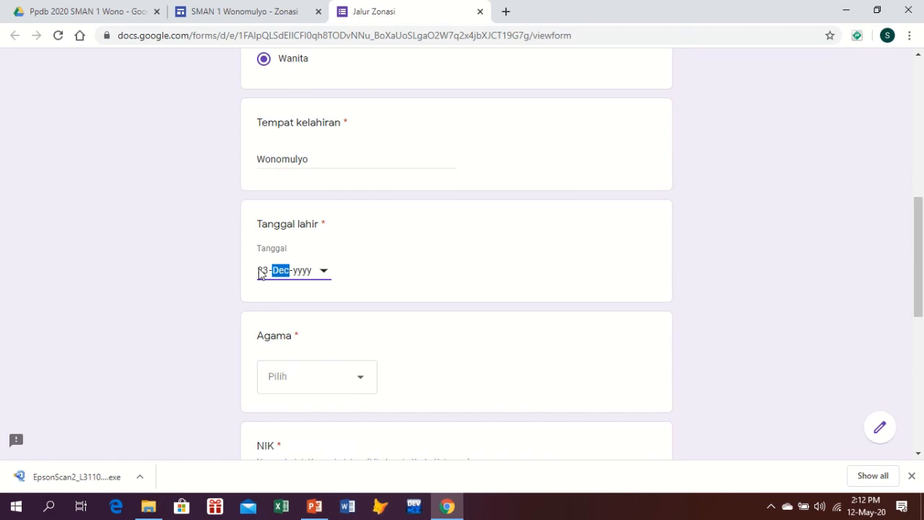
{"action": "left_click", "coordinate": [296, 271]}
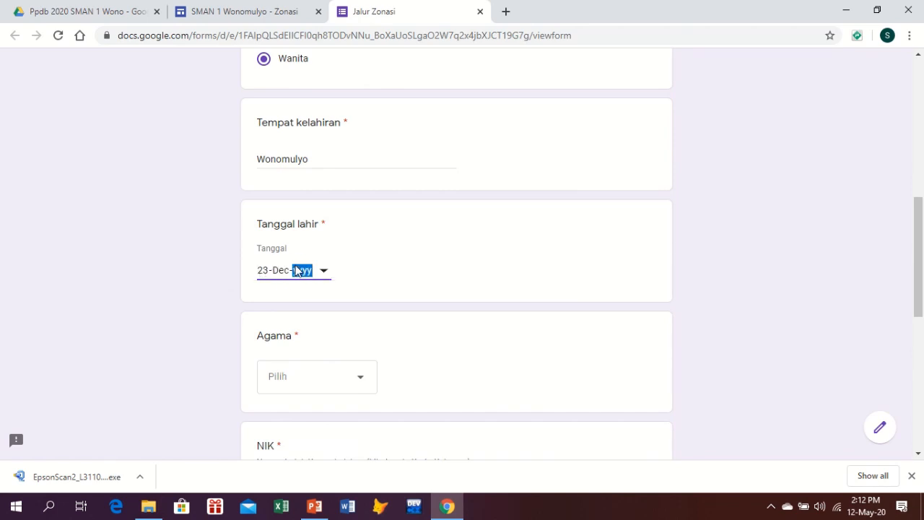
{"action": "type", "text": "2000"}
Select Islam for the Agama question
{"action": "left_click", "coordinate": [362, 384]}
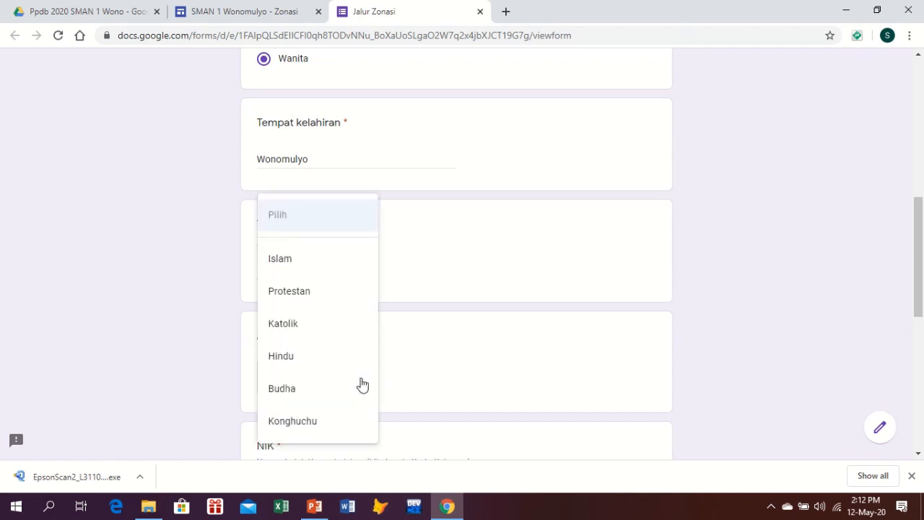
{"action": "left_click", "coordinate": [300, 266]}
{"action": "scroll", "coordinate": [459, 333], "scroll_direction": "down", "scroll_amount": 2}
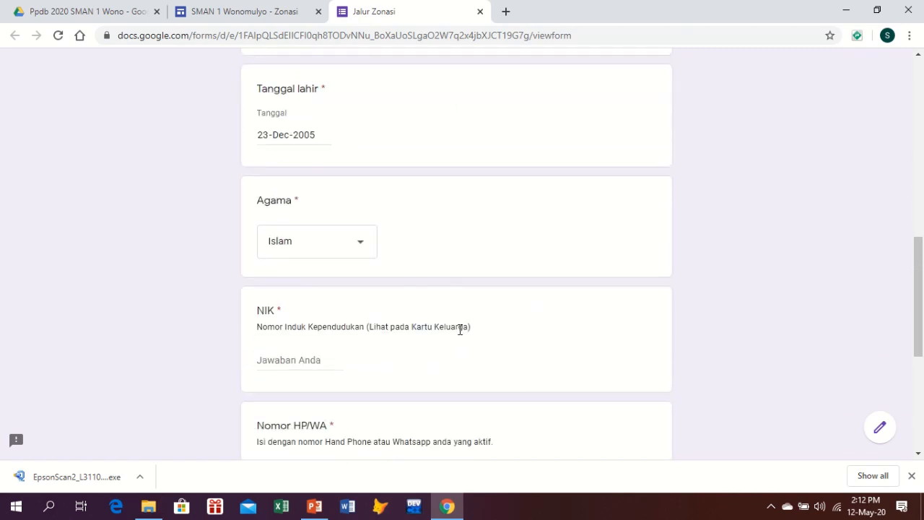
Type the student's NIK, active phone/WhatsApp number and e-mail address into their fields
{"action": "left_click", "coordinate": [314, 355]}
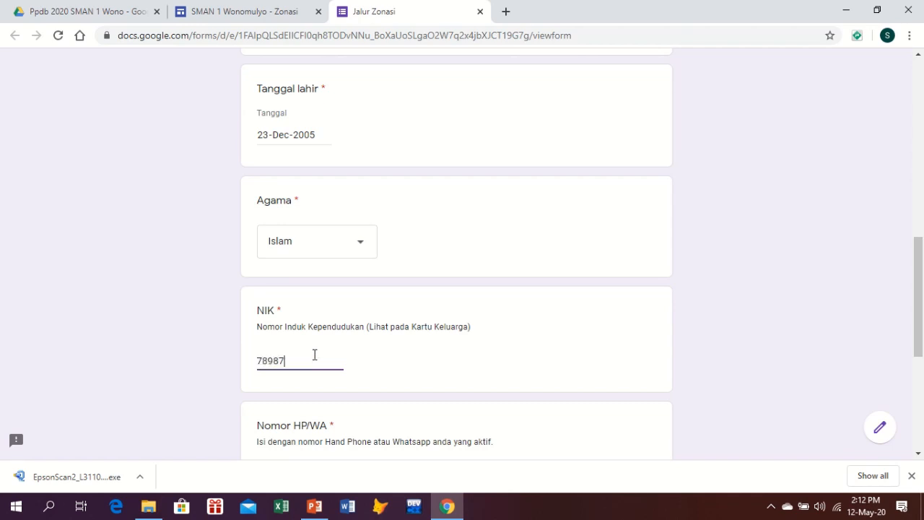
{"action": "scroll", "coordinate": [345, 357], "scroll_direction": "down", "scroll_amount": 2}
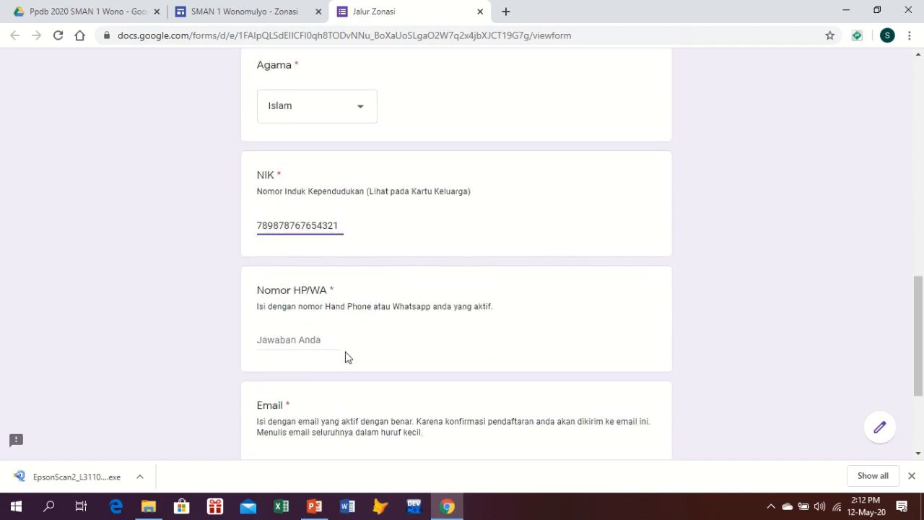
{"action": "left_click", "coordinate": [309, 342]}
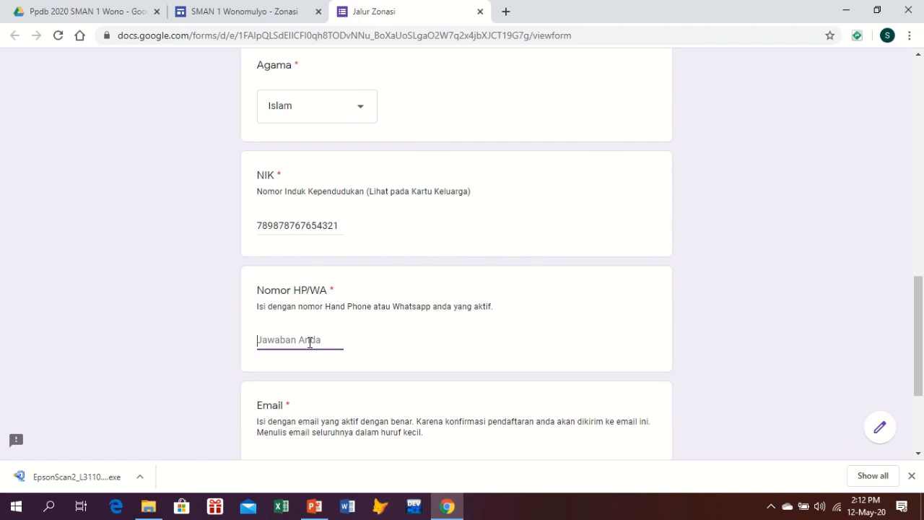
{"action": "type", "text": "089089089089"}
{"action": "scroll", "coordinate": [310, 344], "scroll_direction": "down", "scroll_amount": 2}
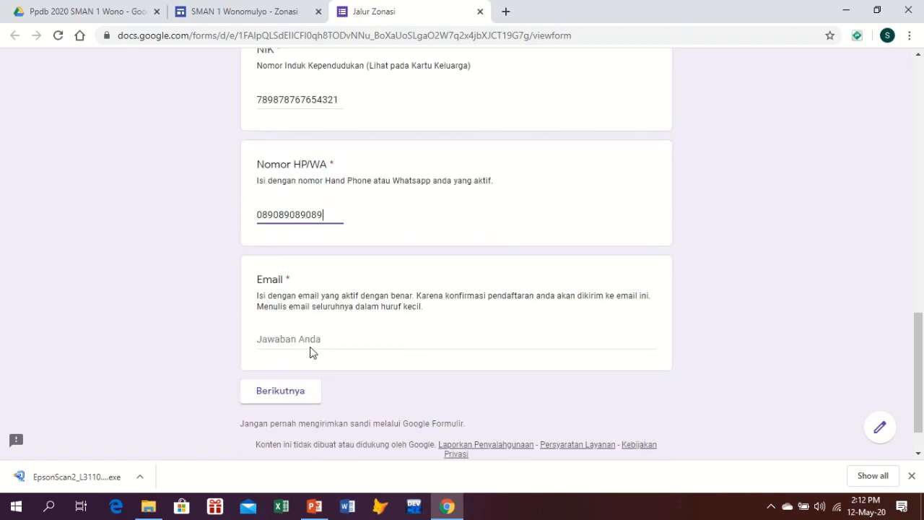
{"action": "left_click", "coordinate": [270, 330]}
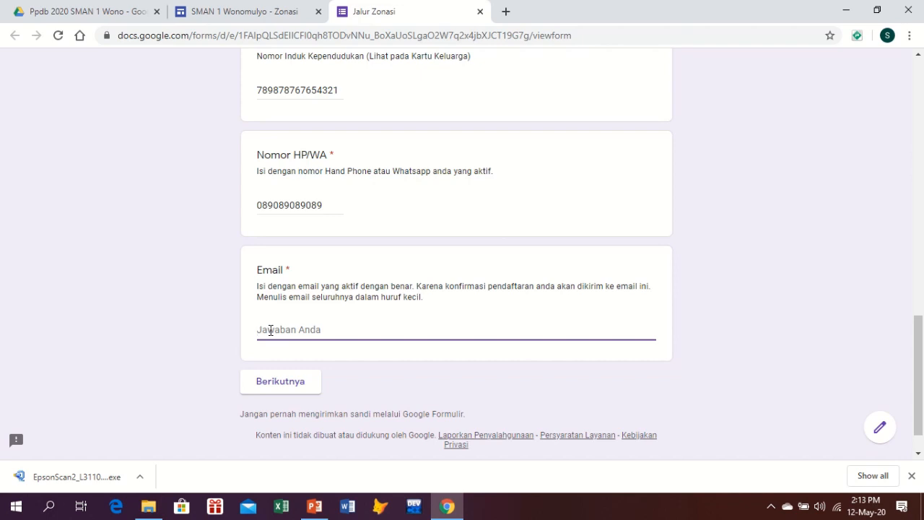
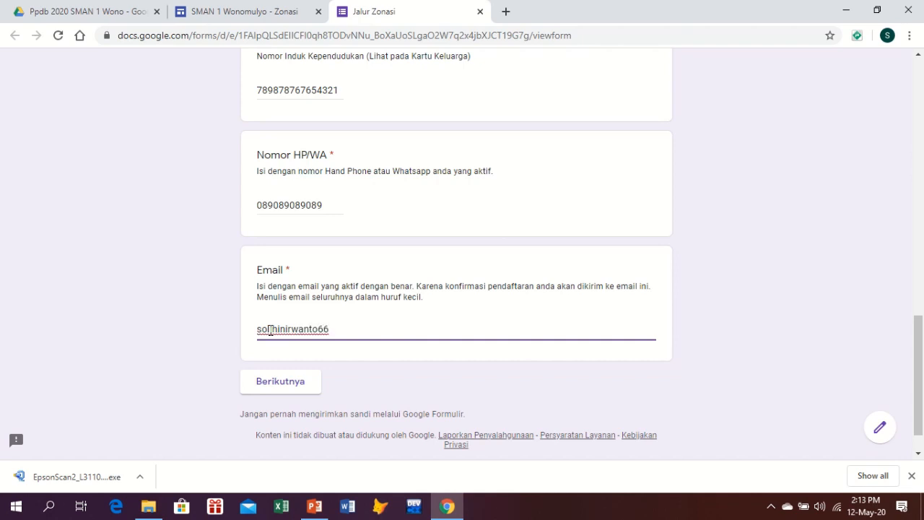
On the Alamat/Domisili page, enter the street name and the Dusun/Lingkungan
{"action": "left_click", "coordinate": [289, 386]}
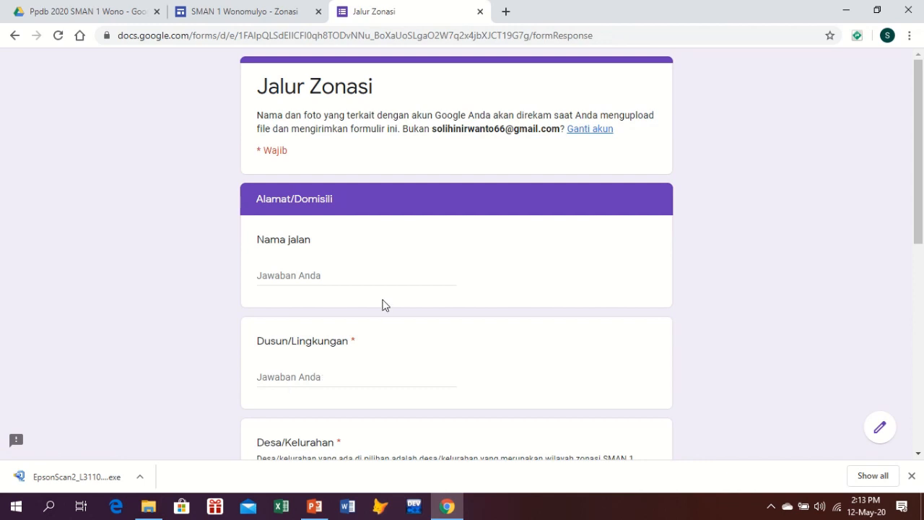
{"action": "left_click", "coordinate": [300, 272]}
{"action": "type", "text": "Jalan "}
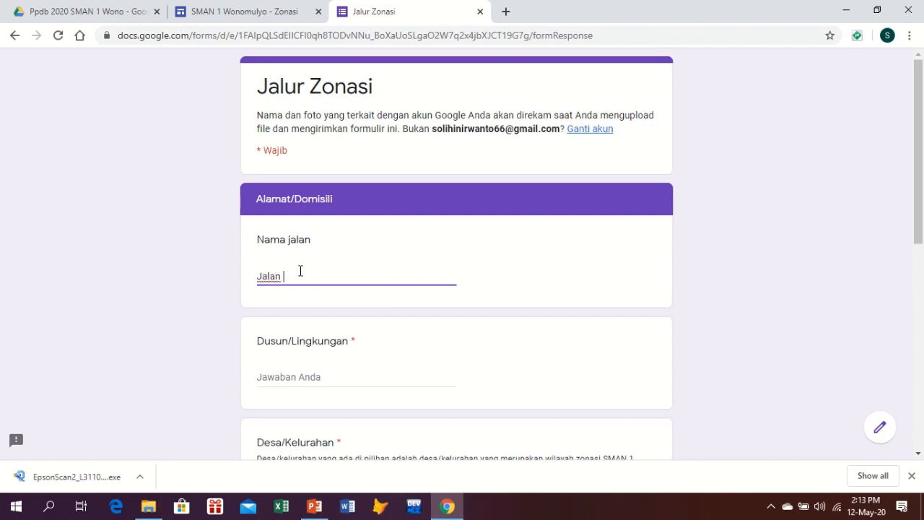
{"action": "type", "text": "H. Abdullah Umar I"}
{"action": "scroll", "coordinate": [300, 271], "scroll_direction": "down", "scroll_amount": 2}
{"action": "left_click", "coordinate": [270, 238]}
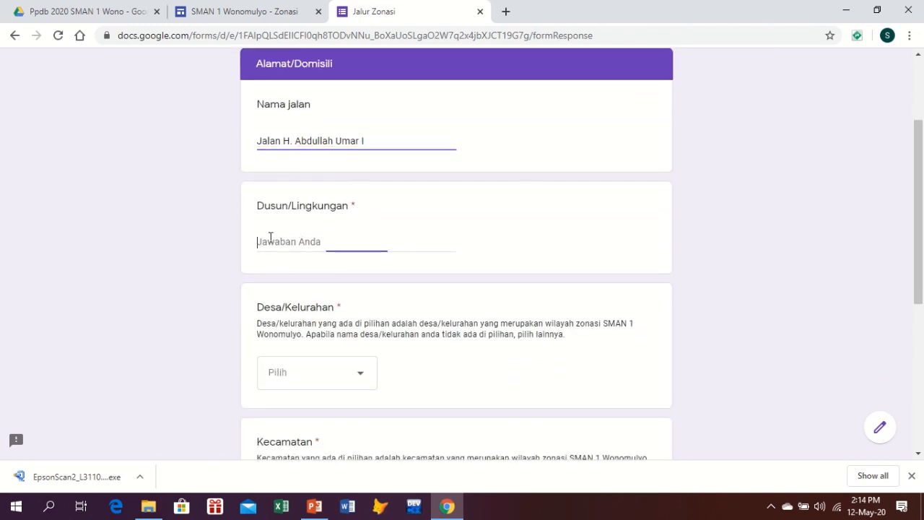
{"action": "type", "text": "Kebumen"}
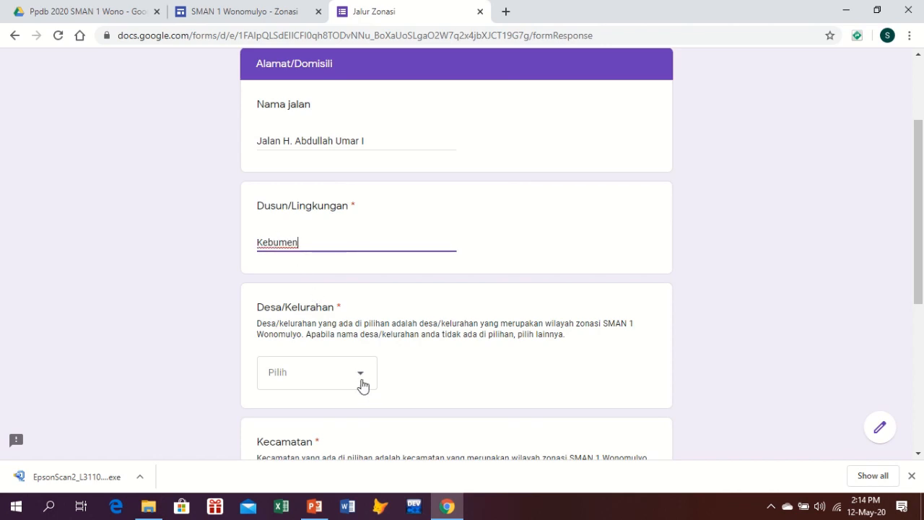
Choose Sumberjo for Desa/Kelurahan and Wonomulyo for Kecamatan, then continue
{"action": "left_click", "coordinate": [362, 379]}
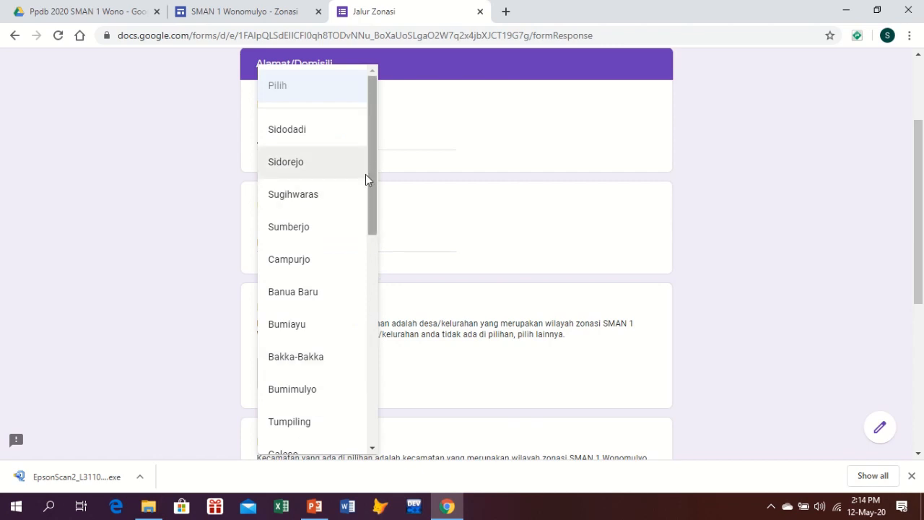
{"action": "left_click", "coordinate": [312, 231]}
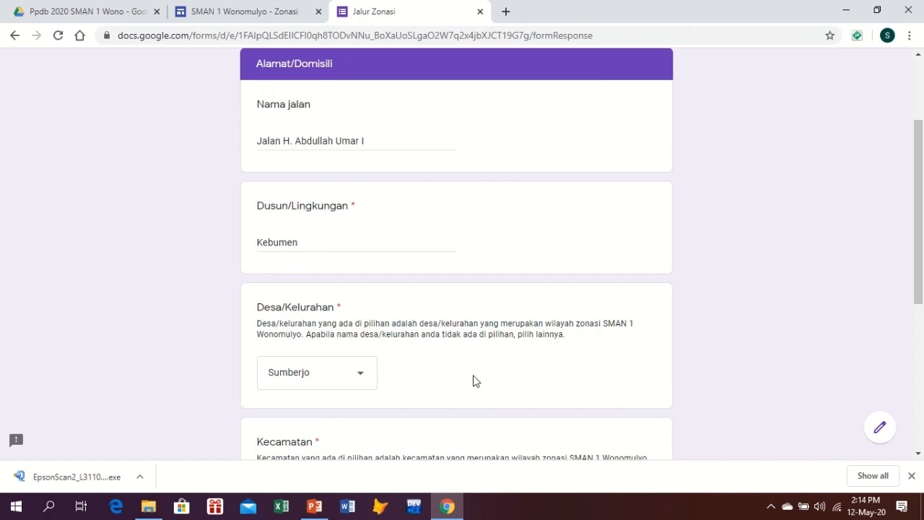
{"action": "left_click", "coordinate": [365, 381]}
{"action": "left_click_drag", "start_coordinate": [373, 223], "coordinate": [375, 452]}
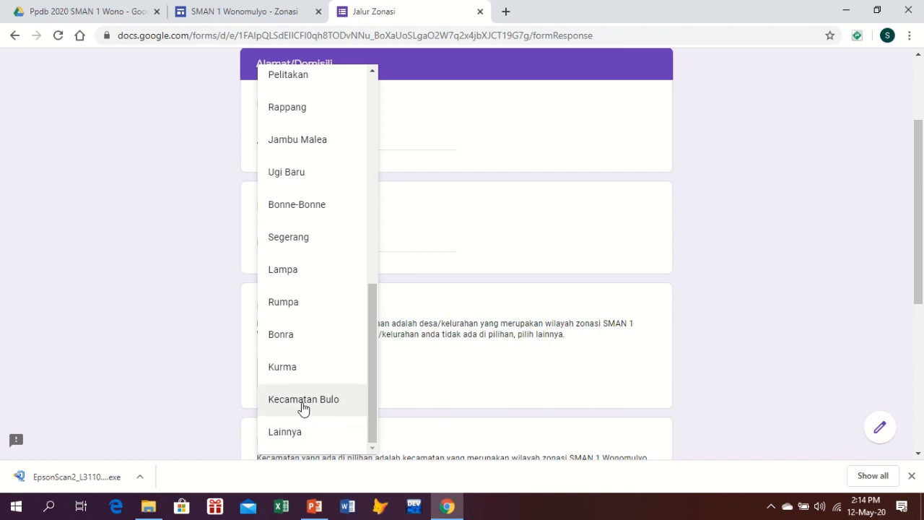
{"action": "left_click", "coordinate": [414, 367]}
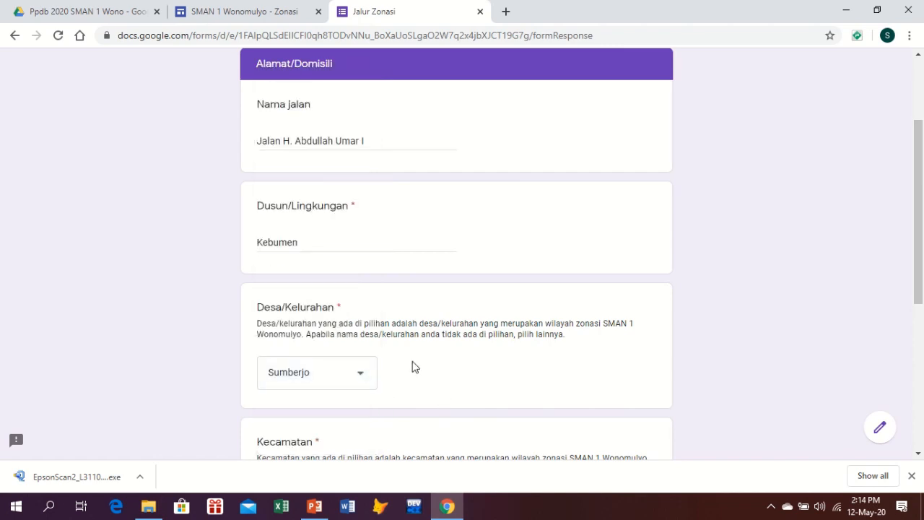
{"action": "scroll", "coordinate": [364, 373], "scroll_direction": "down", "scroll_amount": 2}
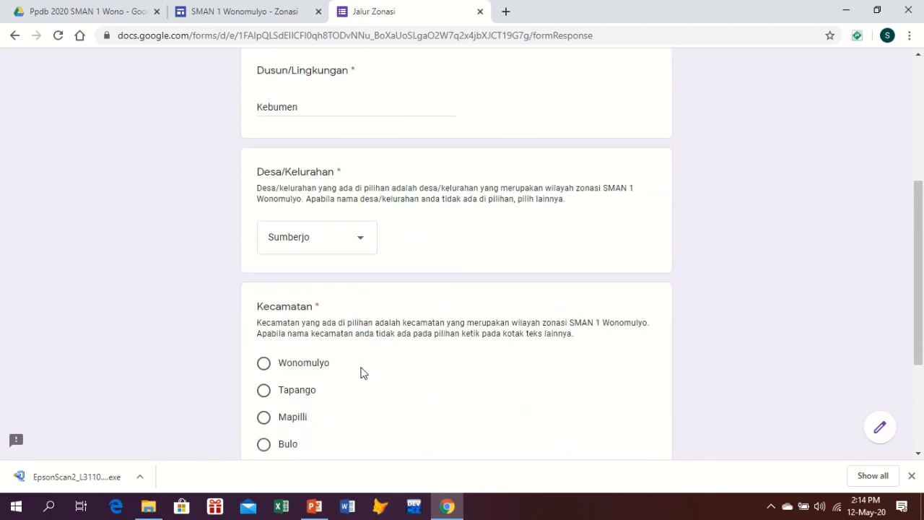
{"action": "left_click", "coordinate": [265, 367]}
{"action": "scroll", "coordinate": [354, 357], "scroll_direction": "down", "scroll_amount": 3}
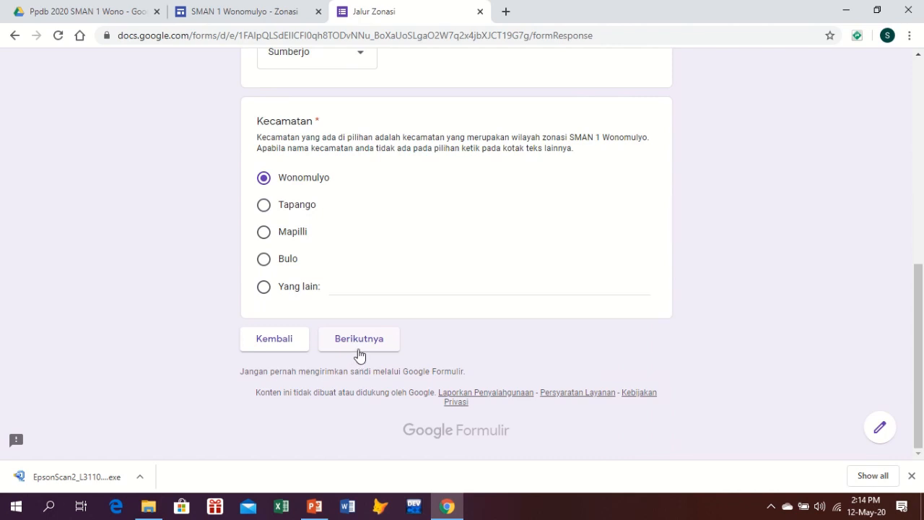
{"action": "left_click", "coordinate": [367, 344]}
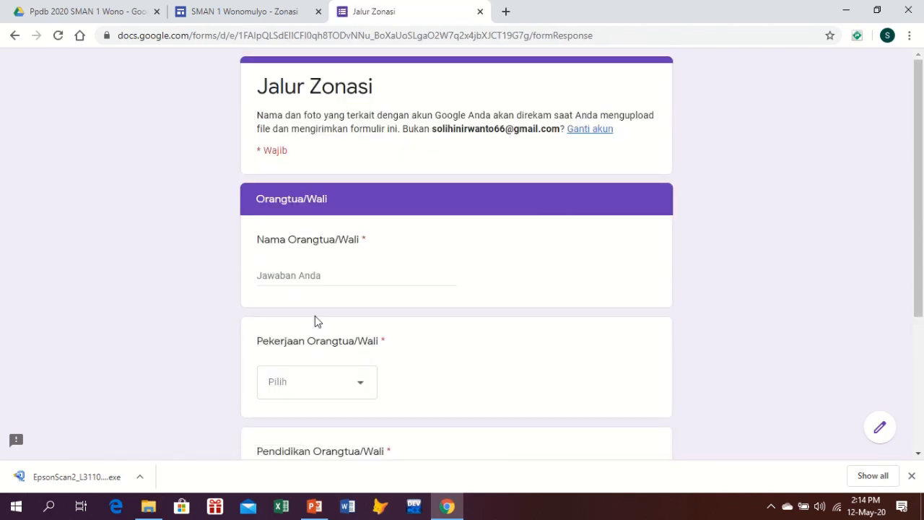
Enter the guardian's name, choose PNS/TNI/Polri and Diploma IV/S.1, then continue
{"action": "left_click", "coordinate": [286, 275]}
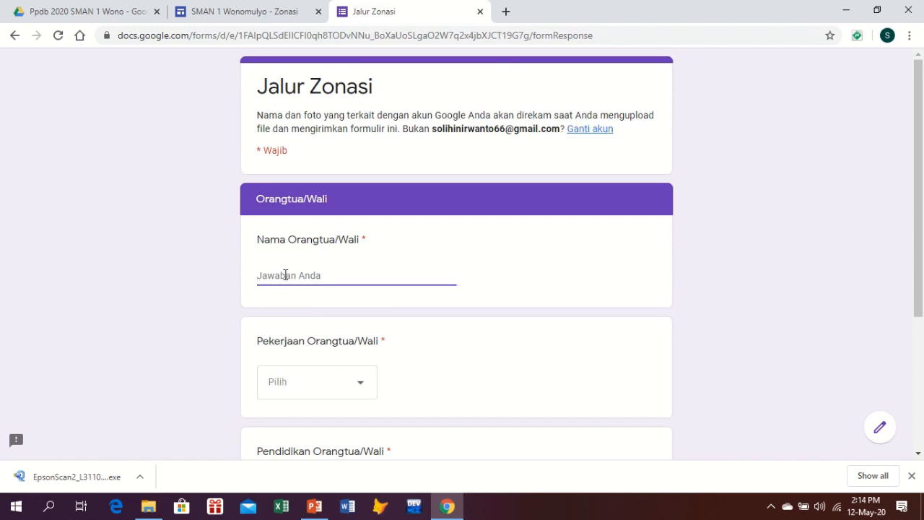
{"action": "type", "text": "SOLIHIN S."}
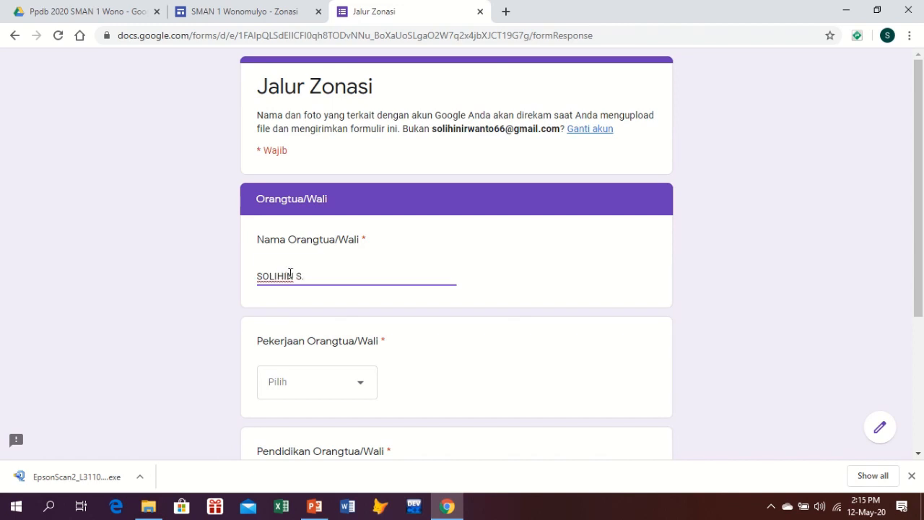
{"action": "scroll", "coordinate": [289, 274], "scroll_direction": "down", "scroll_amount": 1}
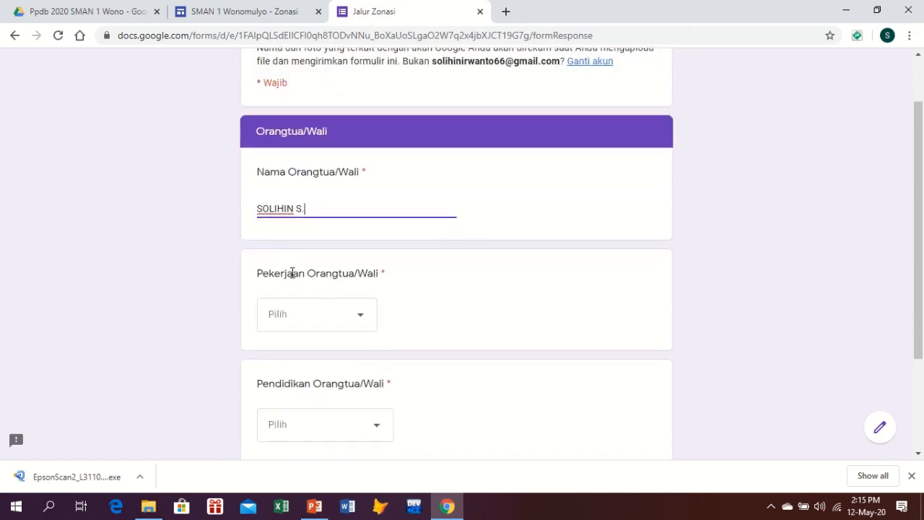
{"action": "left_click", "coordinate": [361, 316]}
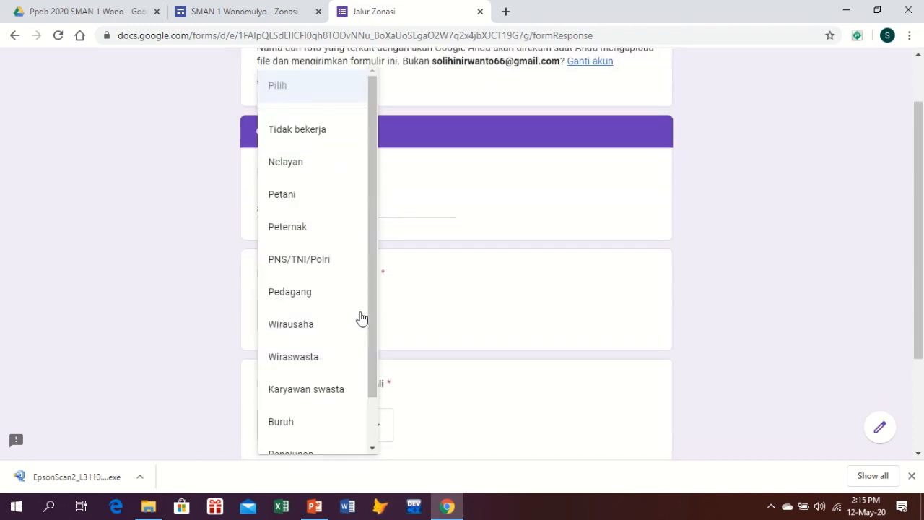
{"action": "left_click", "coordinate": [326, 269]}
{"action": "scroll", "coordinate": [427, 347], "scroll_direction": "down", "scroll_amount": 2}
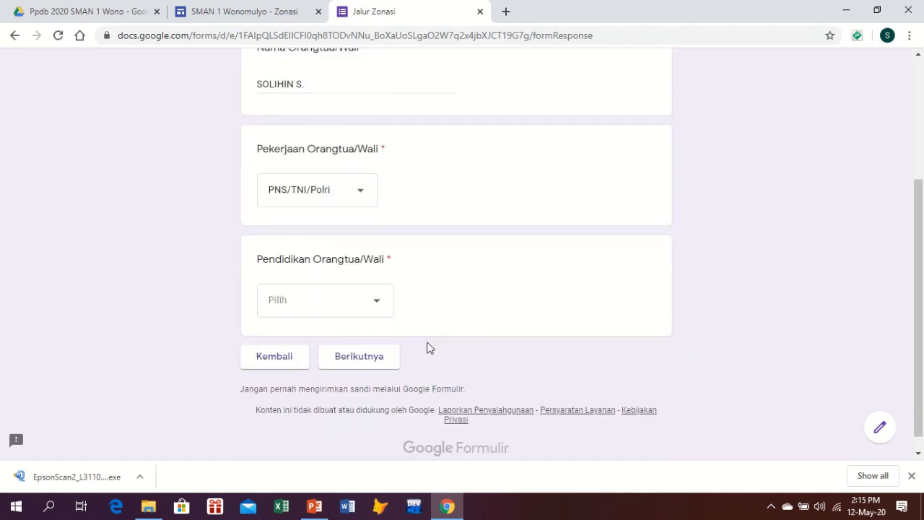
{"action": "left_click", "coordinate": [377, 288]}
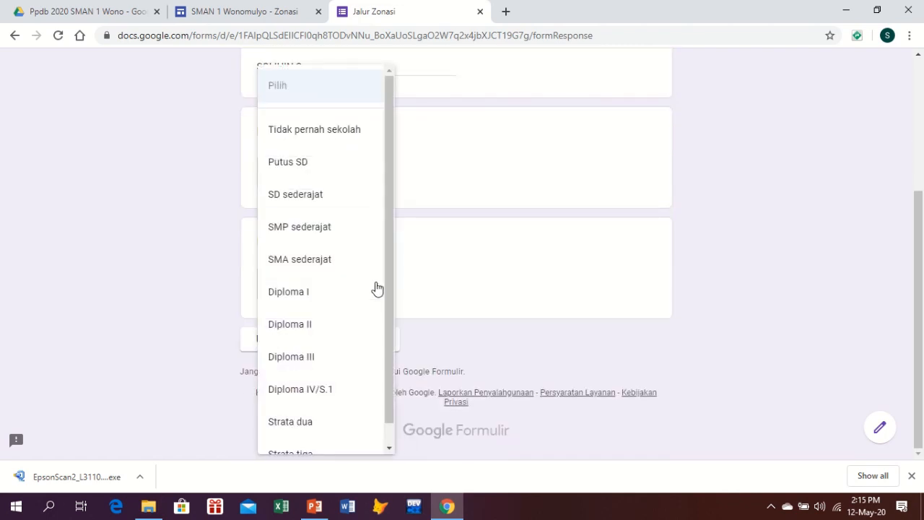
{"action": "left_click", "coordinate": [319, 391]}
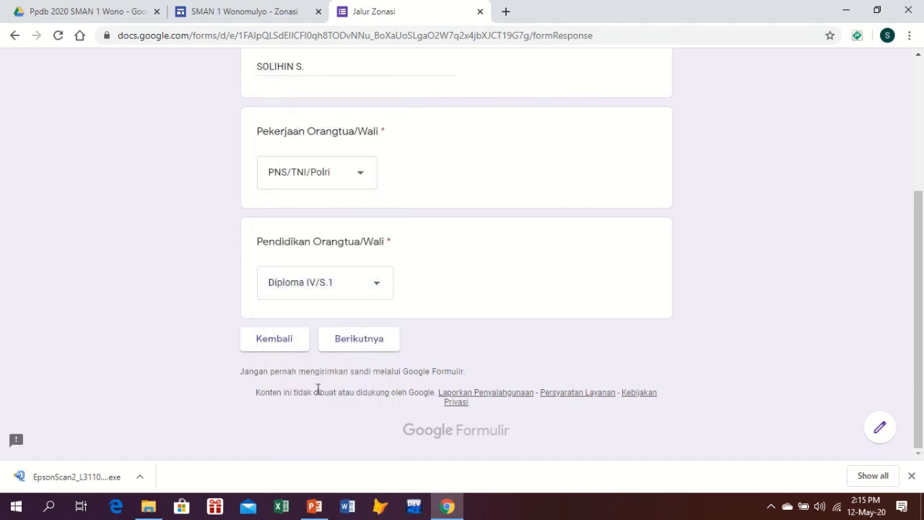
{"action": "left_click", "coordinate": [365, 344]}
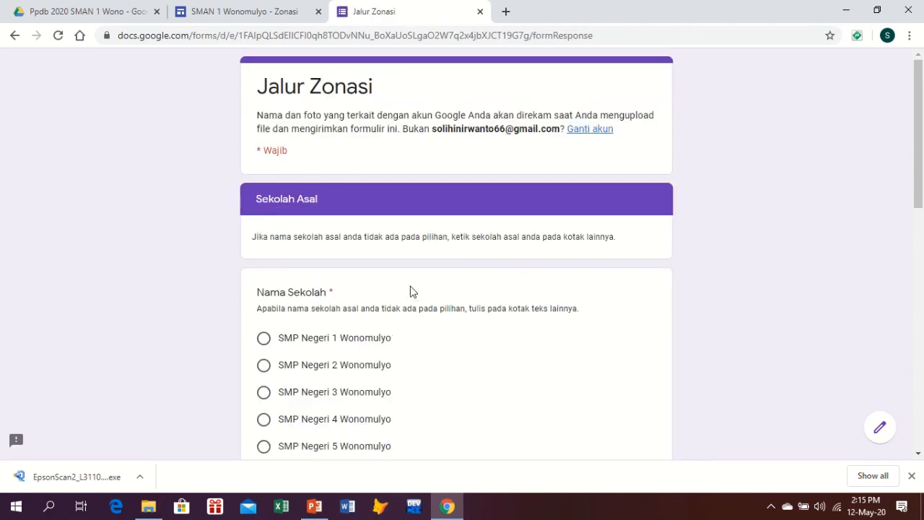
Choose SMP Negeri 2 Wonomulyo as the previous school
{"action": "scroll", "coordinate": [410, 292], "scroll_direction": "down", "scroll_amount": 2}
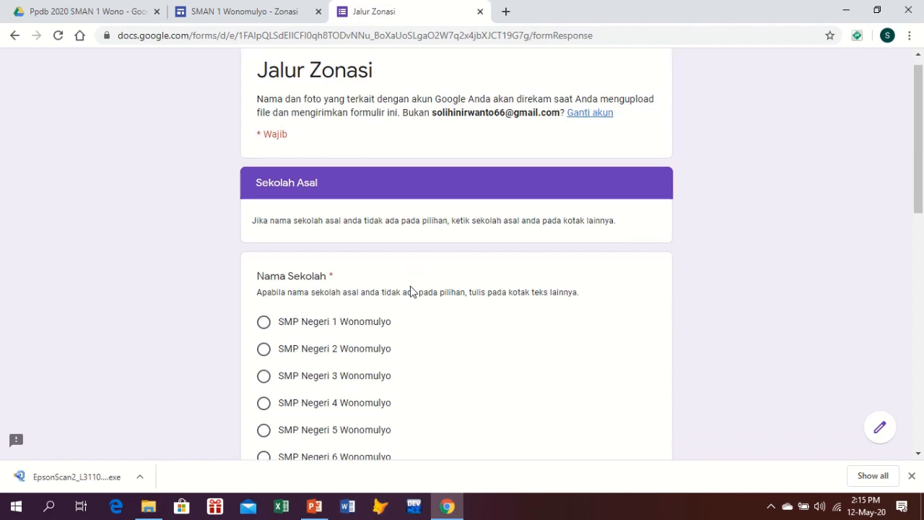
{"action": "scroll", "coordinate": [410, 292], "scroll_direction": "down", "scroll_amount": 4}
{"action": "scroll", "coordinate": [410, 292], "scroll_direction": "up", "scroll_amount": 4}
{"action": "scroll", "coordinate": [413, 291], "scroll_direction": "up", "scroll_amount": 1}
{"action": "scroll", "coordinate": [472, 276], "scroll_direction": "down", "scroll_amount": 4}
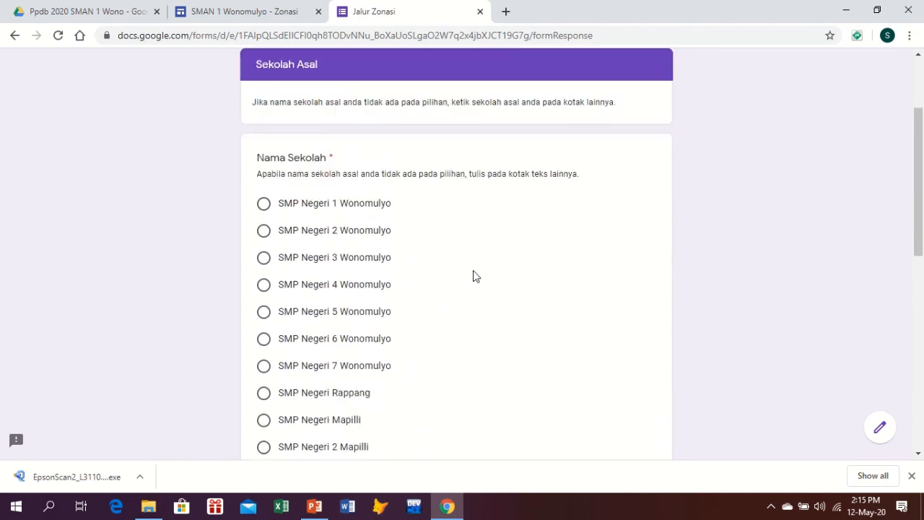
{"action": "left_click", "coordinate": [375, 311]}
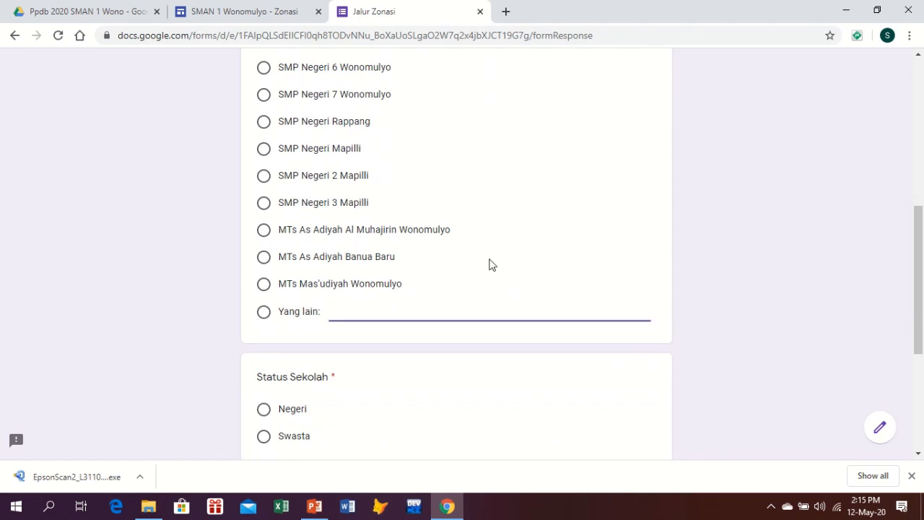
{"action": "scroll", "coordinate": [489, 264], "scroll_direction": "up", "scroll_amount": 5}
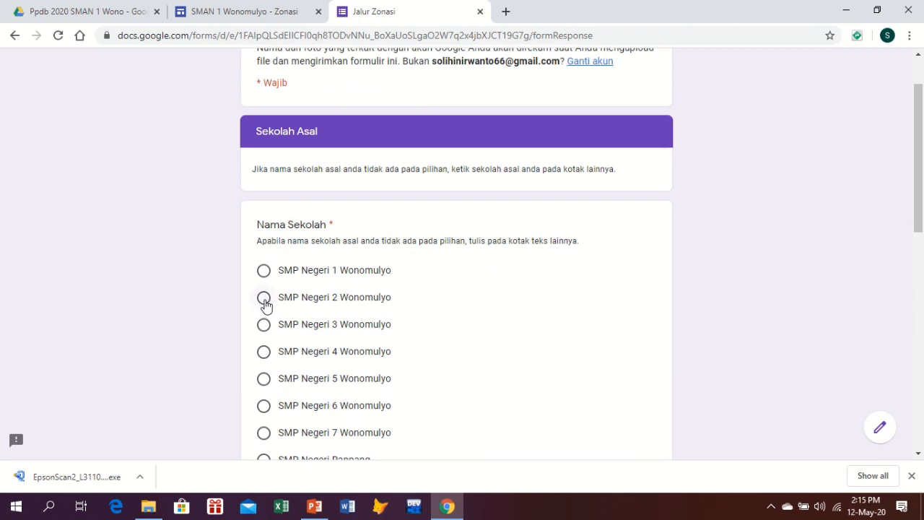
{"action": "left_click", "coordinate": [264, 297]}
Set the school status to Negeri and the graduation year to 2020
{"action": "scroll", "coordinate": [440, 270], "scroll_direction": "down", "scroll_amount": 5}
{"action": "scroll", "coordinate": [445, 270], "scroll_direction": "down", "scroll_amount": 2}
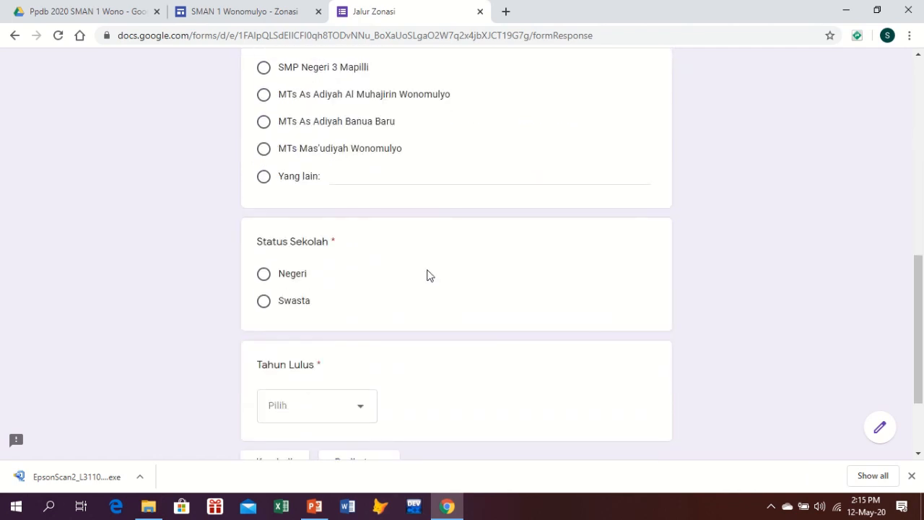
{"action": "left_click", "coordinate": [264, 275]}
{"action": "scroll", "coordinate": [392, 252], "scroll_direction": "down", "scroll_amount": 2}
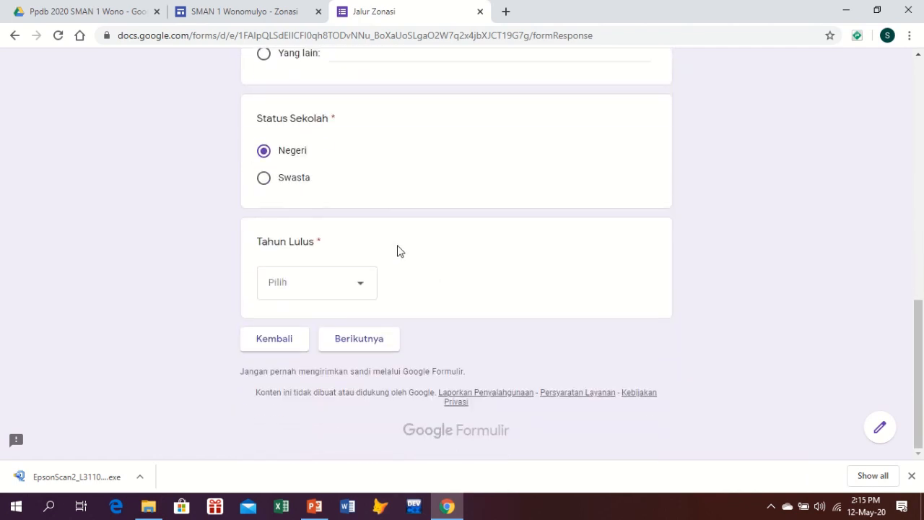
{"action": "left_click", "coordinate": [364, 290]}
{"action": "left_click", "coordinate": [318, 297]}
Move to the Authentikasi section and choose MIPA as the study interest
{"action": "left_click", "coordinate": [359, 340]}
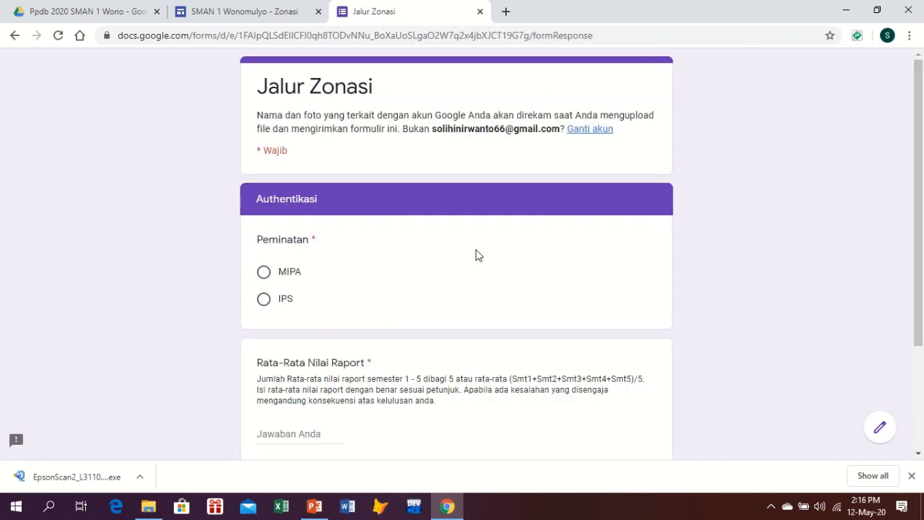
{"action": "scroll", "coordinate": [423, 252], "scroll_direction": "down", "scroll_amount": 1}
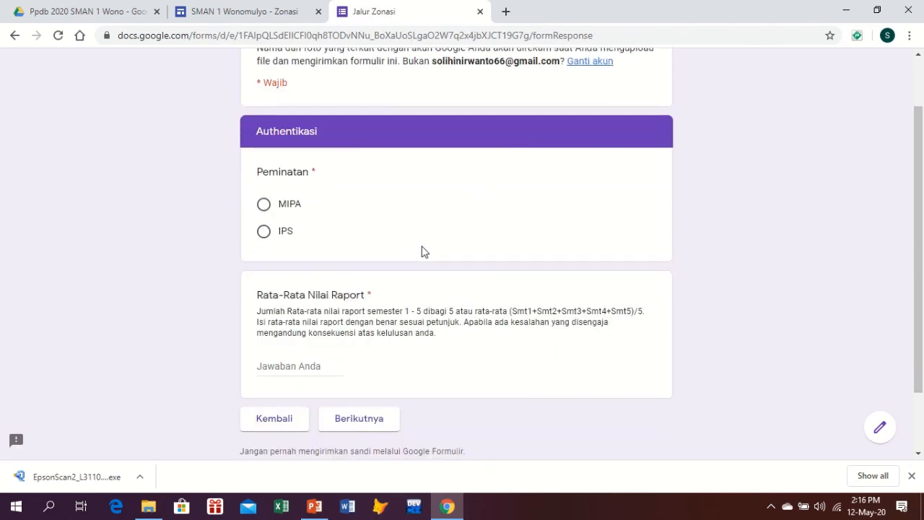
{"action": "scroll", "coordinate": [423, 252], "scroll_direction": "up", "scroll_amount": 1}
{"action": "scroll", "coordinate": [424, 252], "scroll_direction": "down", "scroll_amount": 1}
{"action": "left_click", "coordinate": [264, 207]}
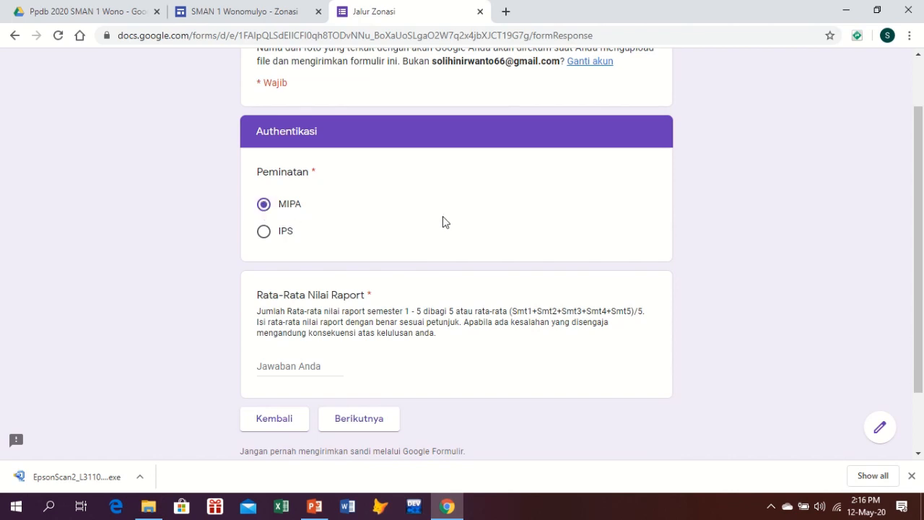
Enter 88.89 as the average report grade and continue to the Lampiran page
{"action": "scroll", "coordinate": [464, 223], "scroll_direction": "down", "scroll_amount": 2}
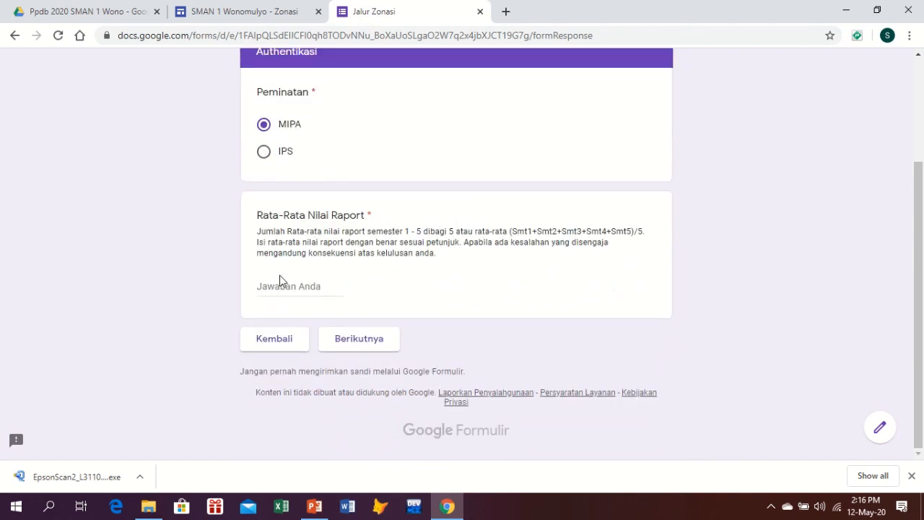
{"action": "left_click", "coordinate": [278, 288]}
{"action": "type", "text": "88"}
{"action": "left_click", "coordinate": [359, 339]}
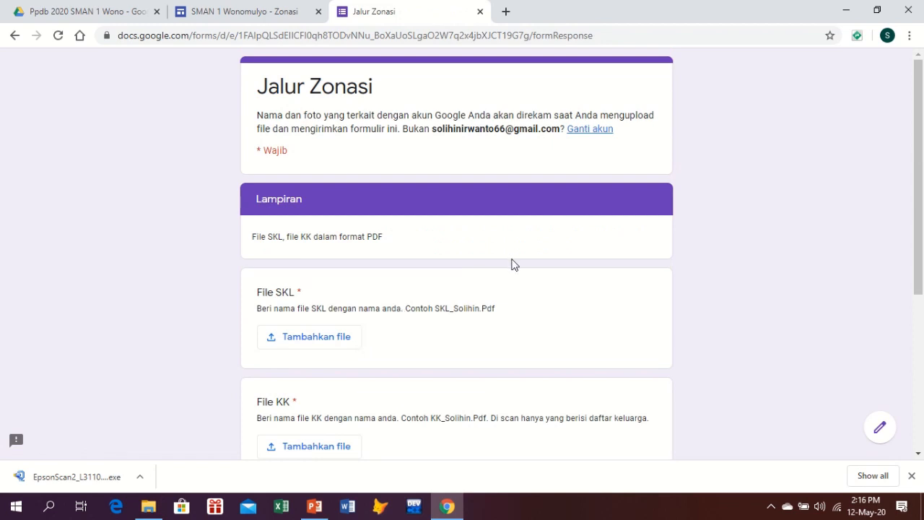
Upload SKL_Dinda.pdf from DATA (D:) > DINDA as the File SKL answer
{"action": "scroll", "coordinate": [497, 265], "scroll_direction": "down", "scroll_amount": 1}
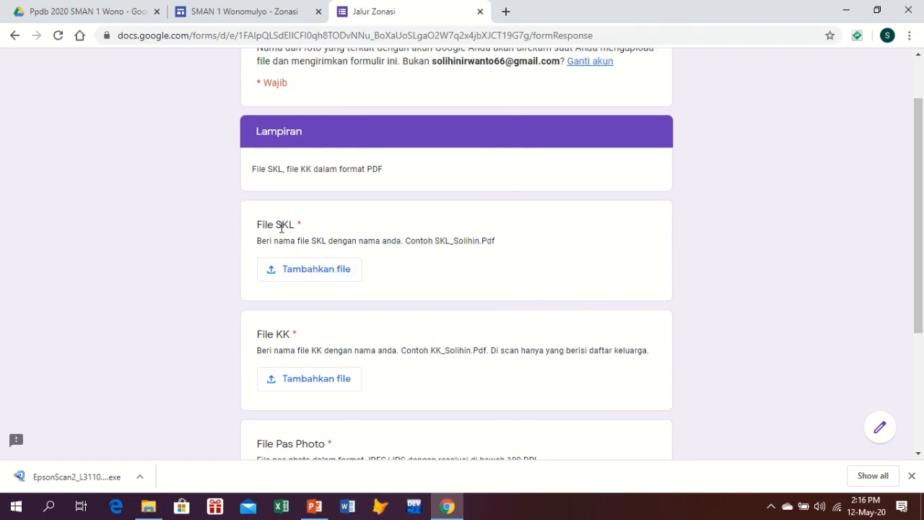
{"action": "left_click", "coordinate": [320, 273]}
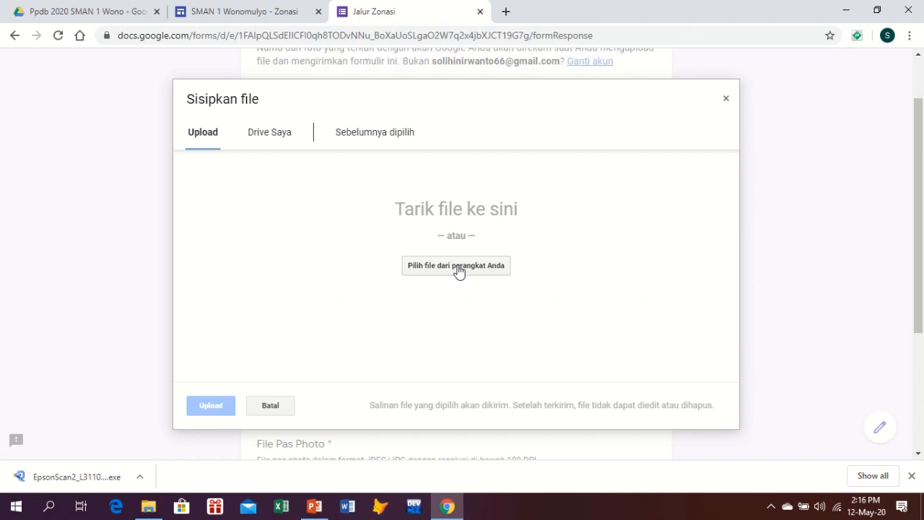
{"action": "left_click", "coordinate": [458, 270]}
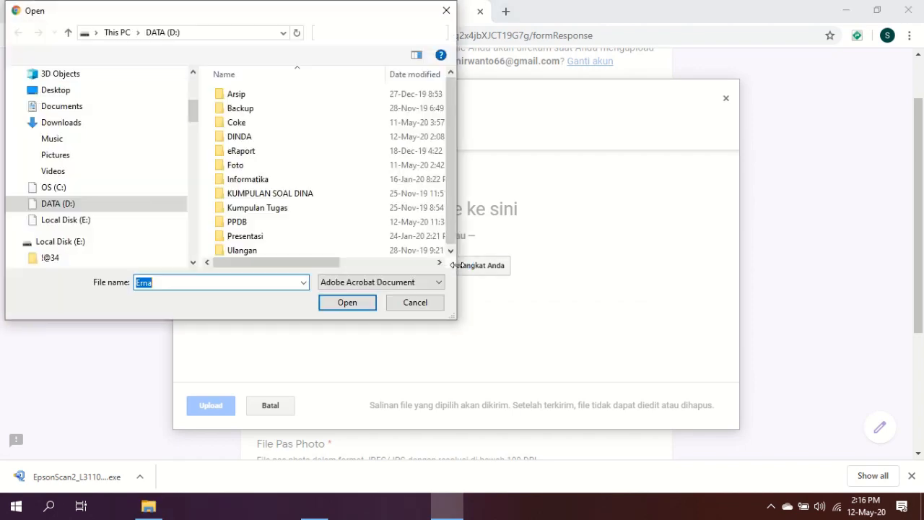
{"action": "left_click", "coordinate": [24, 208]}
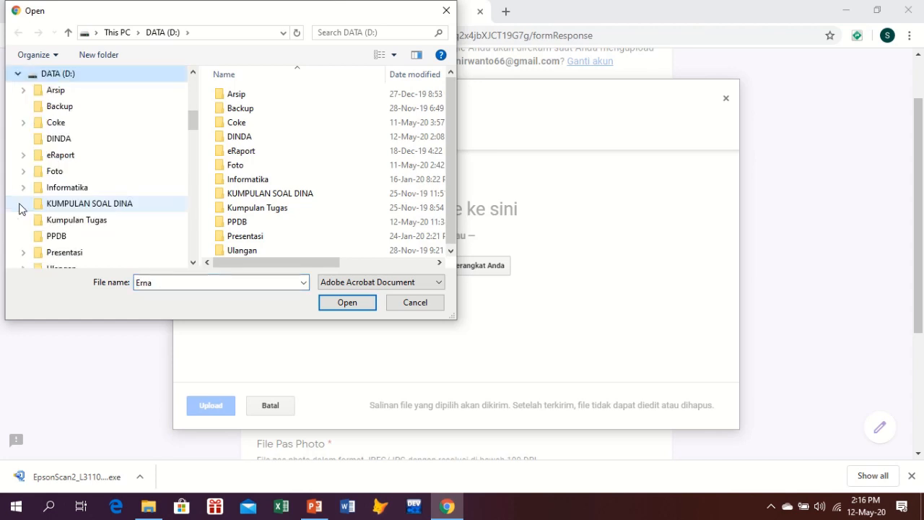
{"action": "left_click", "coordinate": [59, 143]}
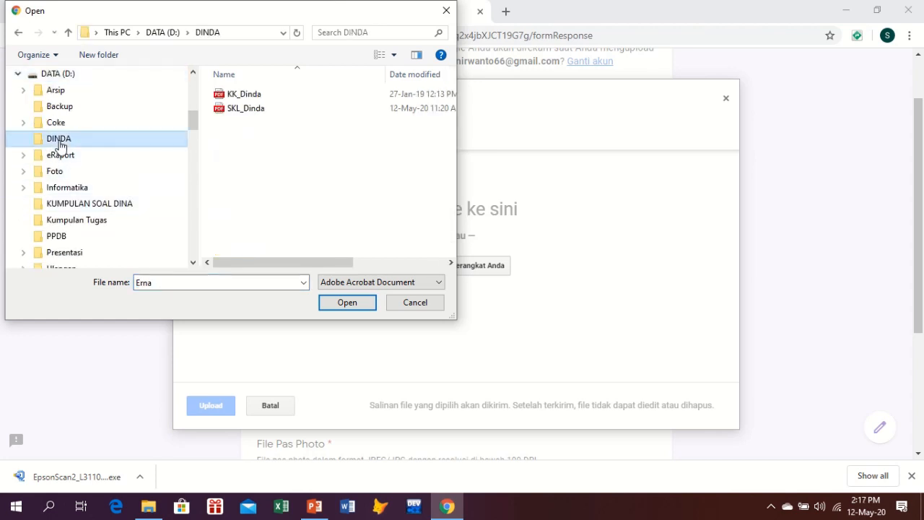
{"action": "left_click", "coordinate": [235, 114]}
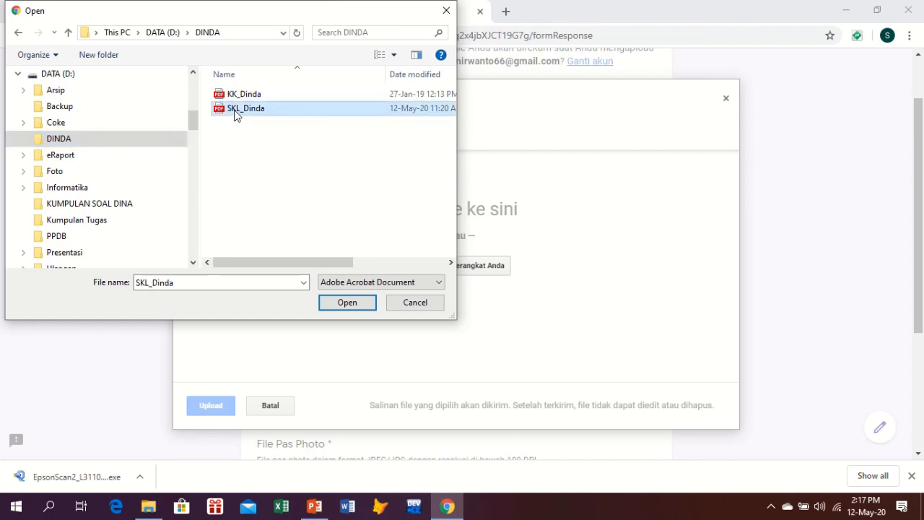
{"action": "left_click", "coordinate": [345, 302]}
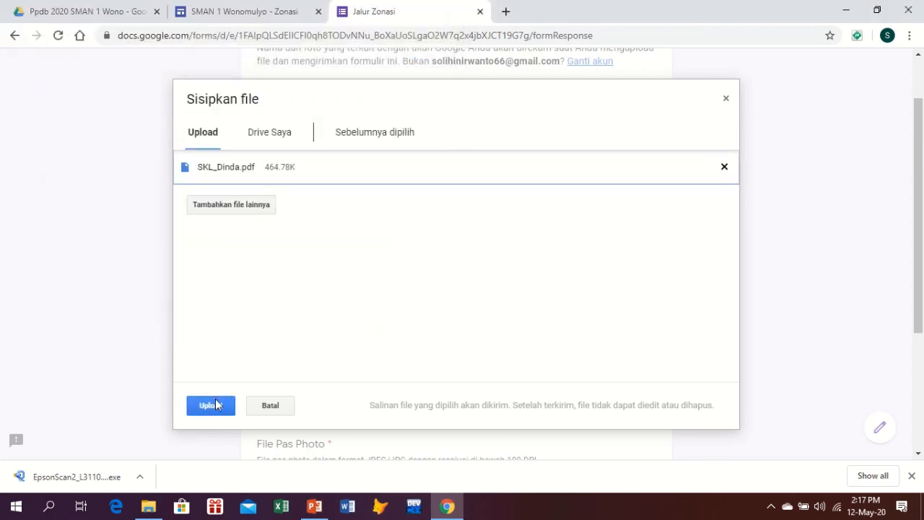
{"action": "left_click", "coordinate": [211, 406]}
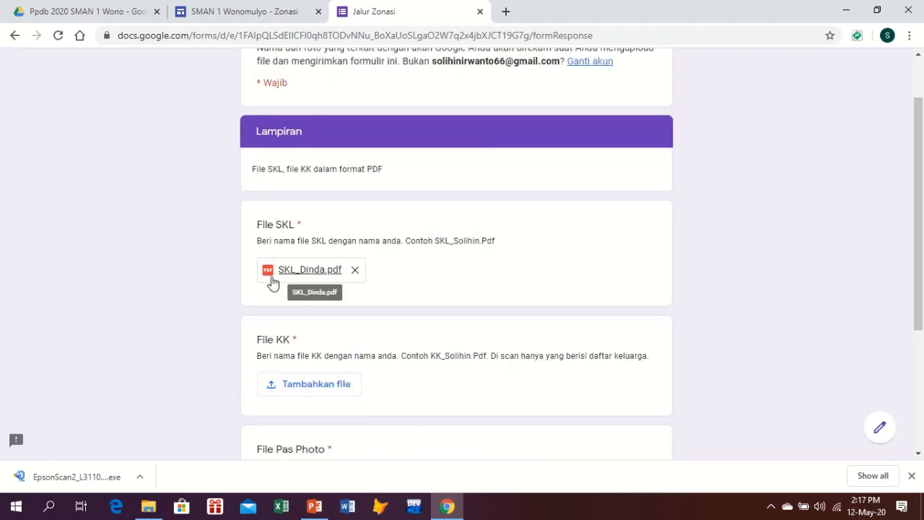
Upload KK_Dinda.pdf from the DINDA folder as the File KK answer
{"action": "left_click", "coordinate": [312, 393]}
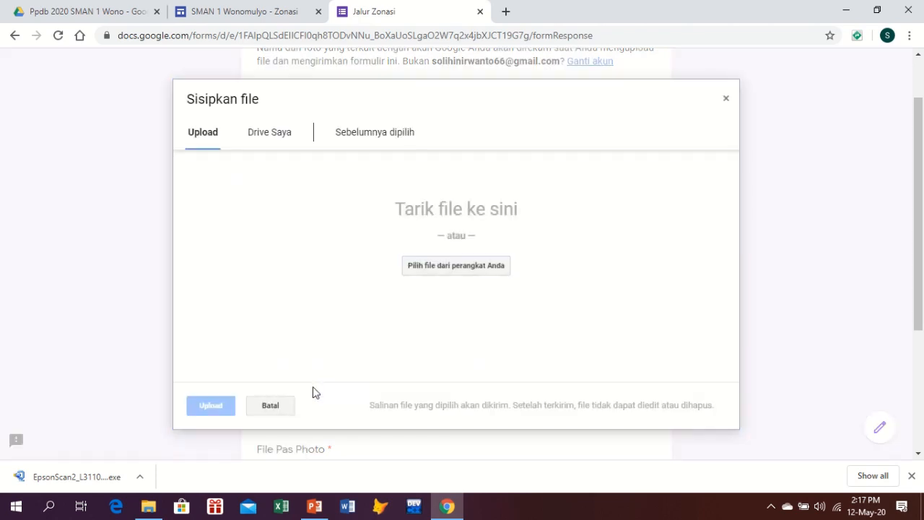
{"action": "left_click", "coordinate": [468, 267]}
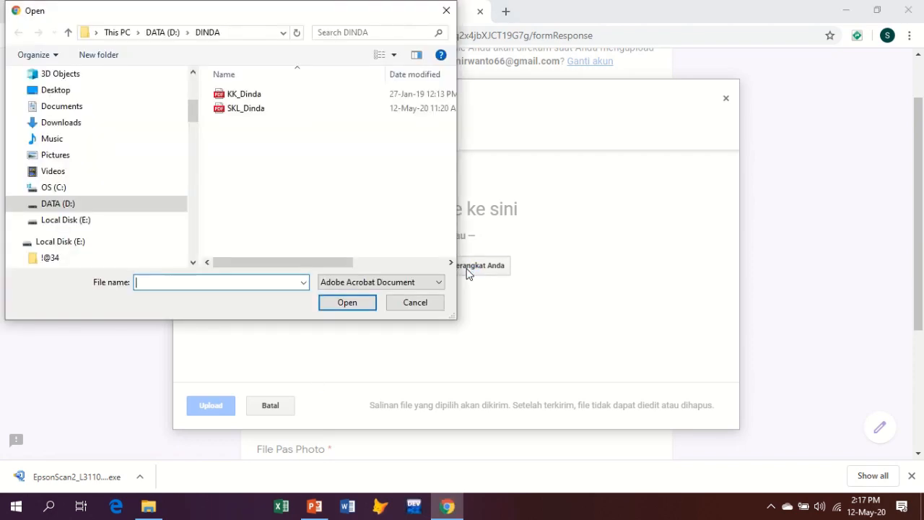
{"action": "left_click", "coordinate": [234, 96]}
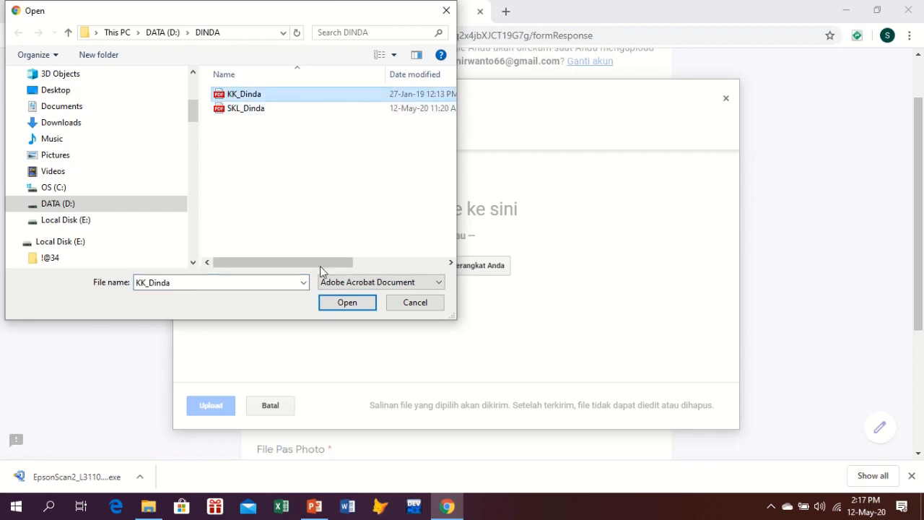
{"action": "left_click", "coordinate": [337, 305]}
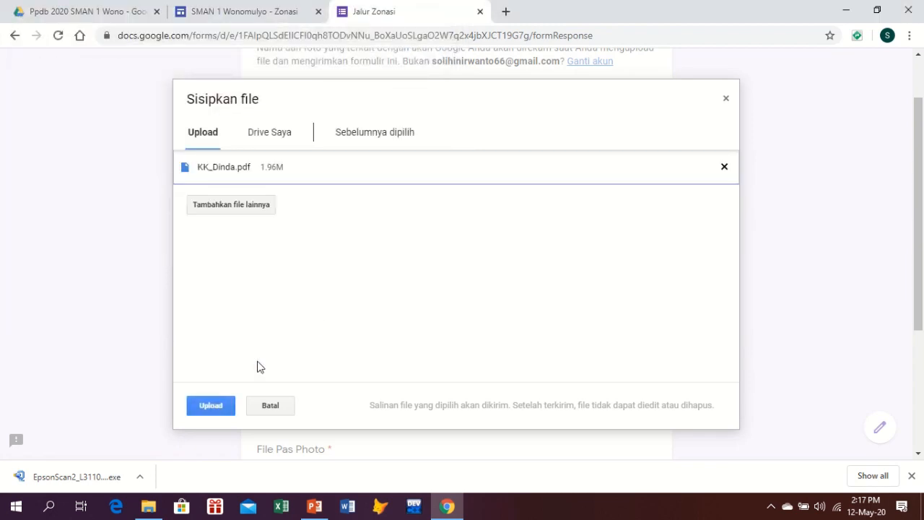
{"action": "left_click", "coordinate": [210, 406]}
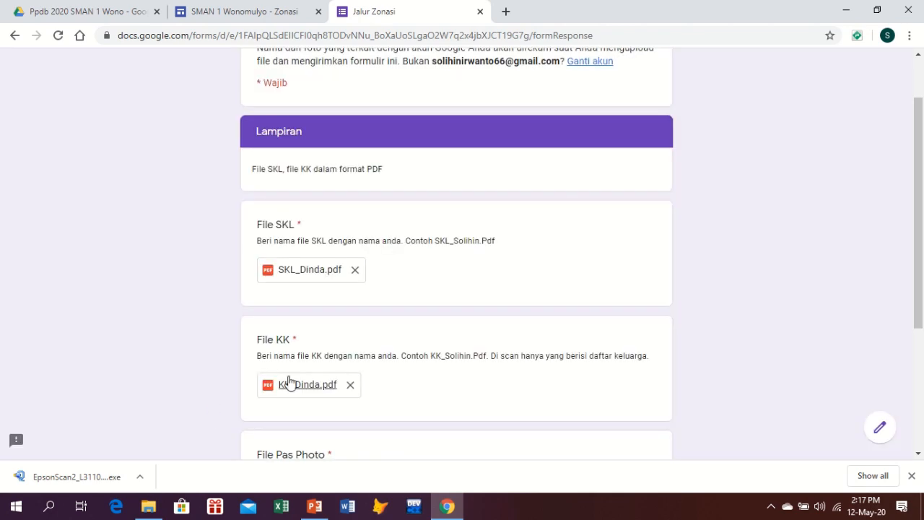
{"action": "scroll", "coordinate": [328, 357], "scroll_direction": "down", "scroll_amount": 2}
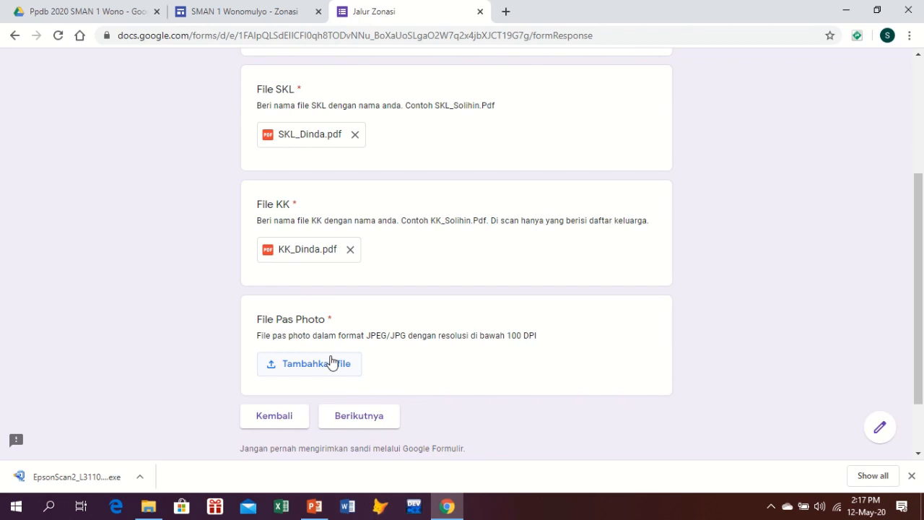
Upload Photo.jpg as the File Pas Photo answer and continue to the Pernyataan page
{"action": "scroll", "coordinate": [332, 361], "scroll_direction": "down", "scroll_amount": 1}
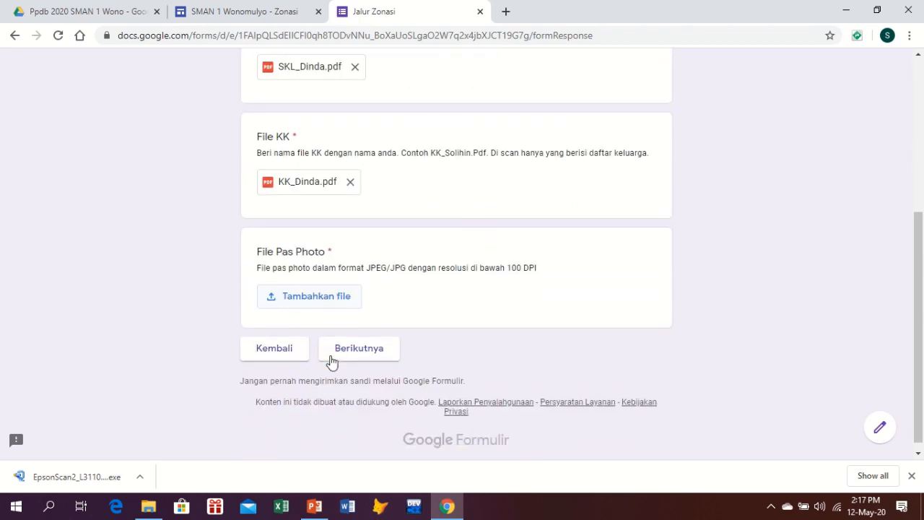
{"action": "left_click", "coordinate": [324, 298]}
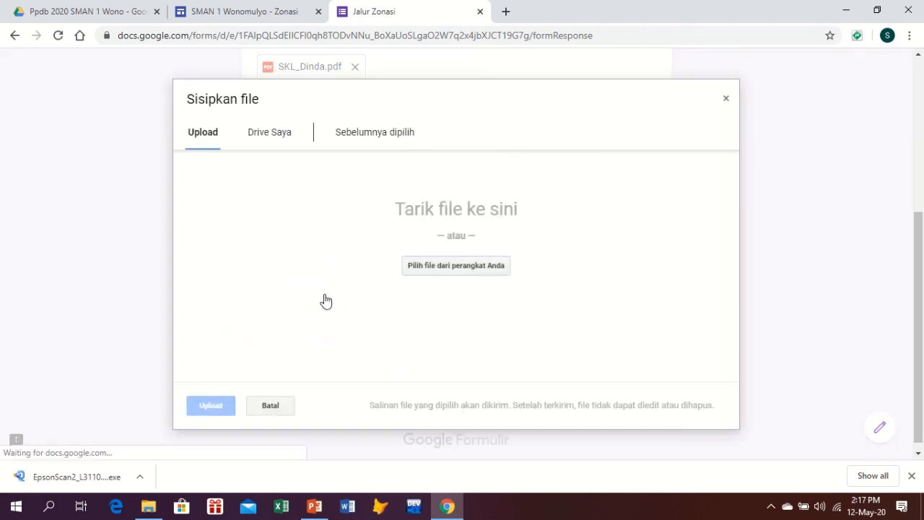
{"action": "left_click", "coordinate": [448, 267]}
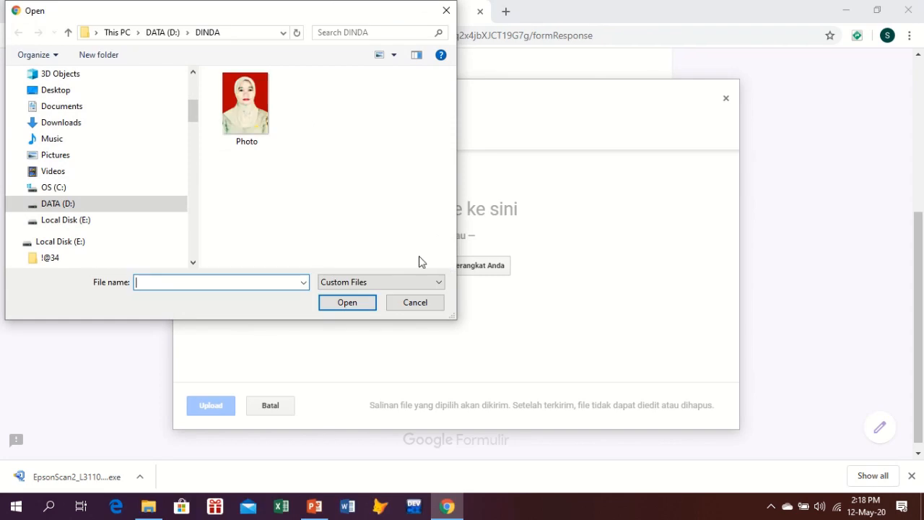
{"action": "left_click", "coordinate": [248, 107]}
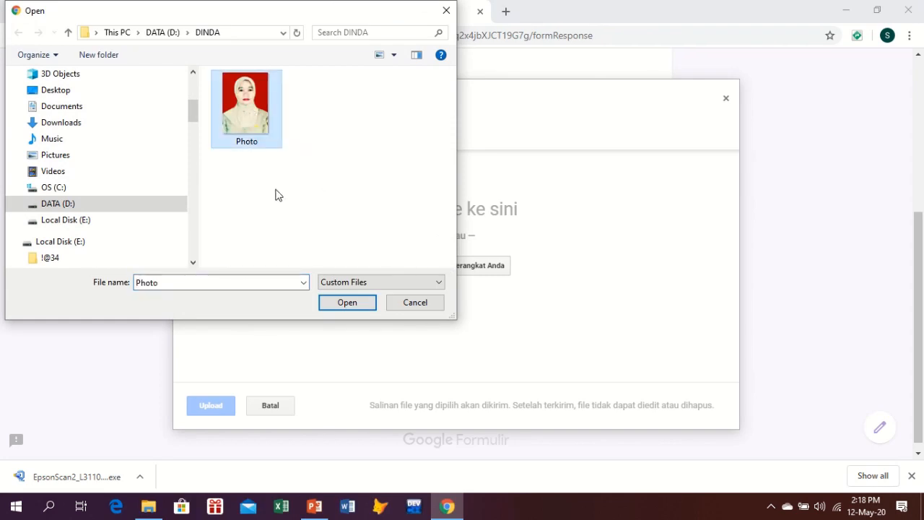
{"action": "left_click", "coordinate": [343, 306]}
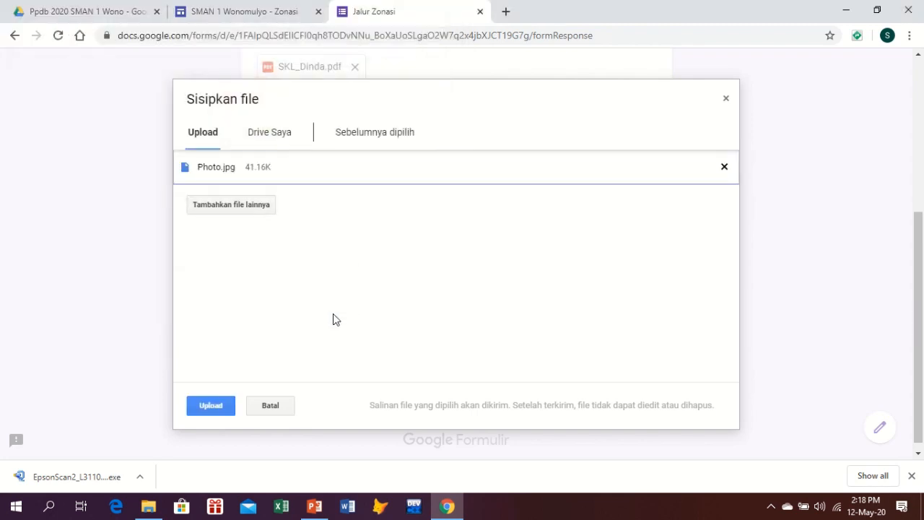
{"action": "left_click", "coordinate": [208, 407]}
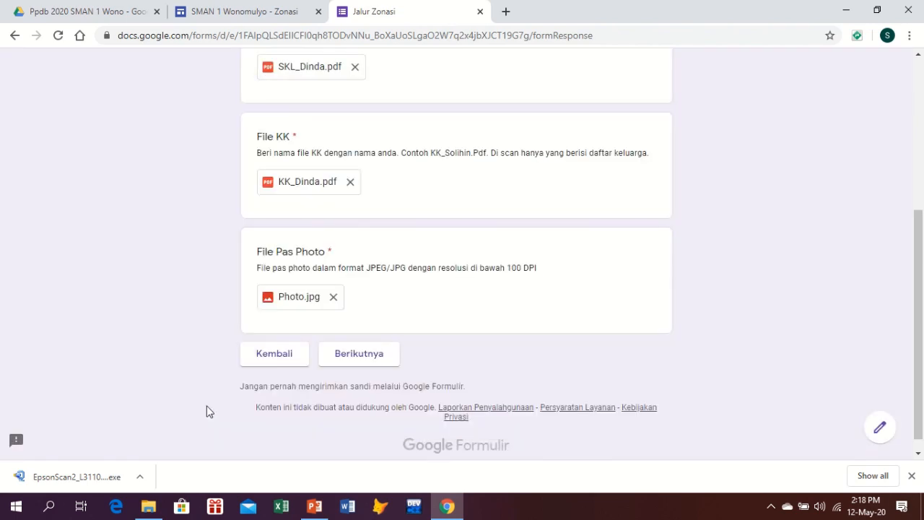
{"action": "left_click", "coordinate": [371, 359]}
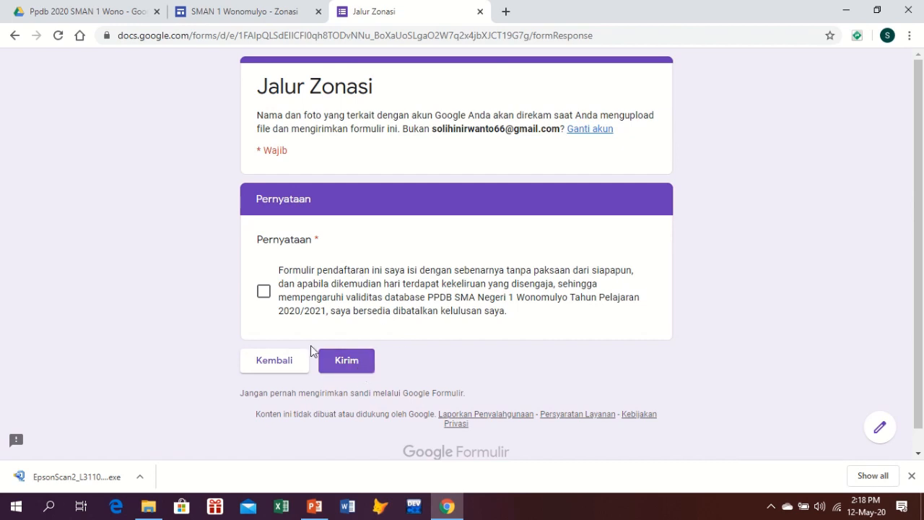
Tick the Pernyataan declaration, submit the Jalur Zonasi form, and bring up the PowerPoint slide
{"action": "left_click", "coordinate": [264, 294]}
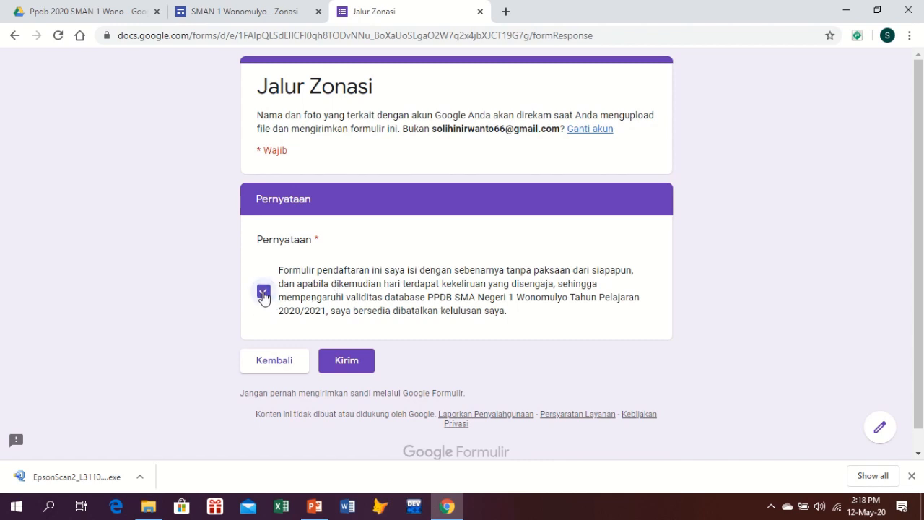
{"action": "left_click", "coordinate": [345, 363]}
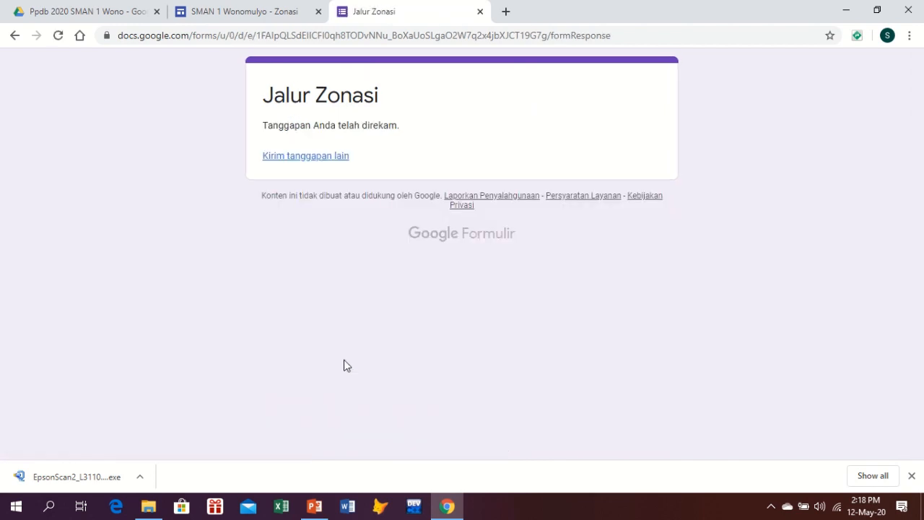
{"action": "left_click", "coordinate": [316, 506]}
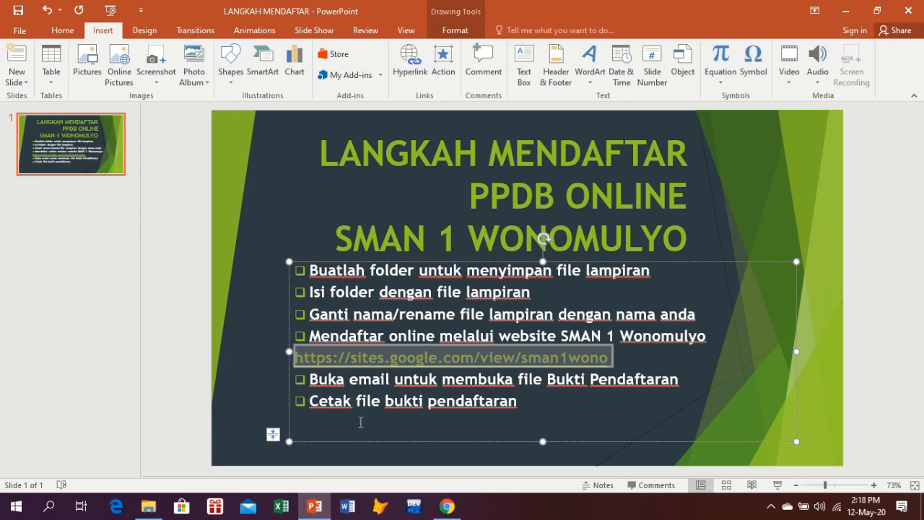
Deselect the slide and return to Chrome's Ppdb 2020 SMAN 1 Wono Drive folder tab
{"action": "left_click", "coordinate": [373, 456]}
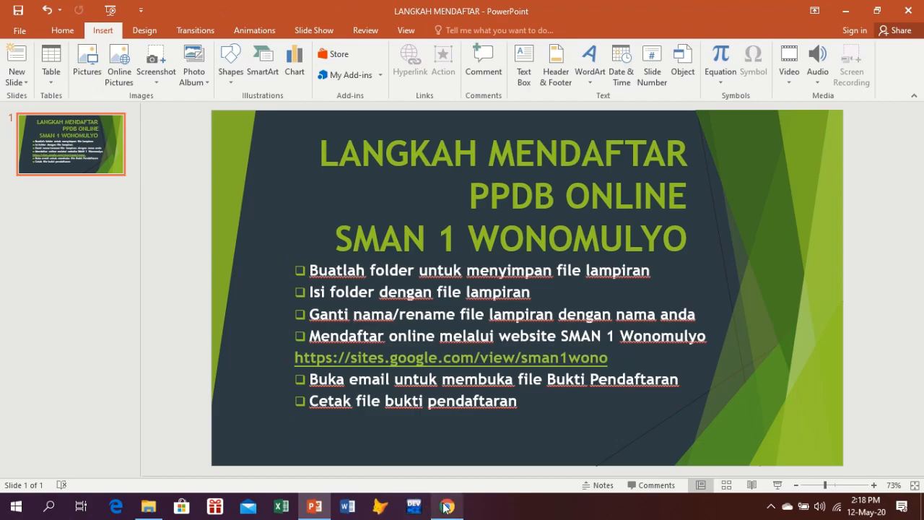
{"action": "left_click", "coordinate": [447, 506]}
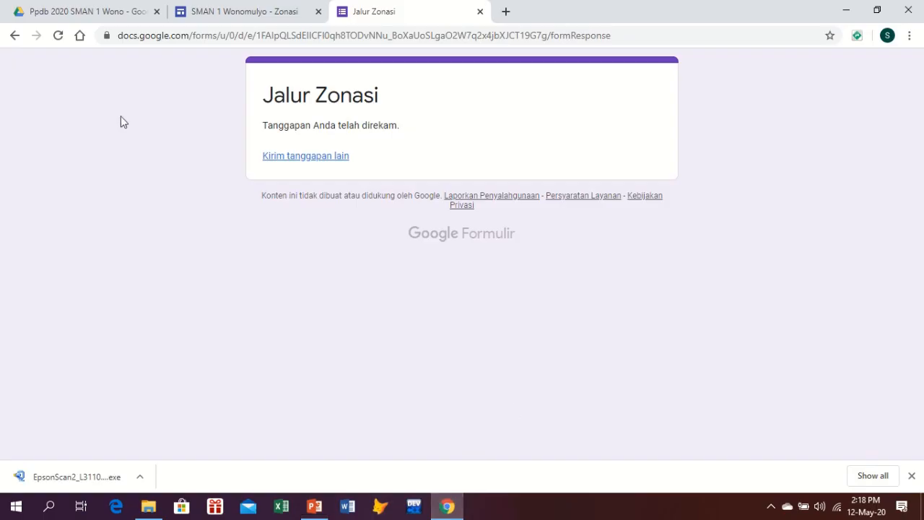
{"action": "left_click", "coordinate": [127, 18]}
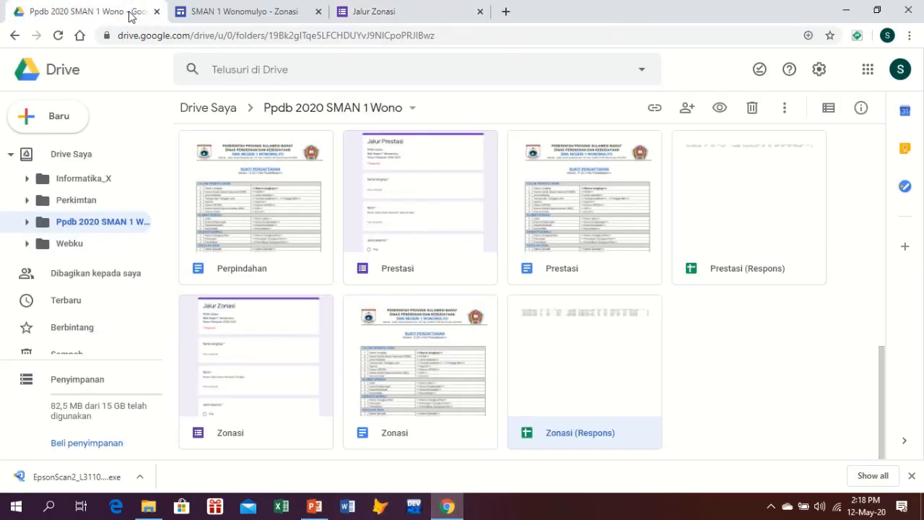
Open Gmail from the apps grid, refresh for the Bukti email, and preview its PDF attachment
{"action": "left_click", "coordinate": [866, 70]}
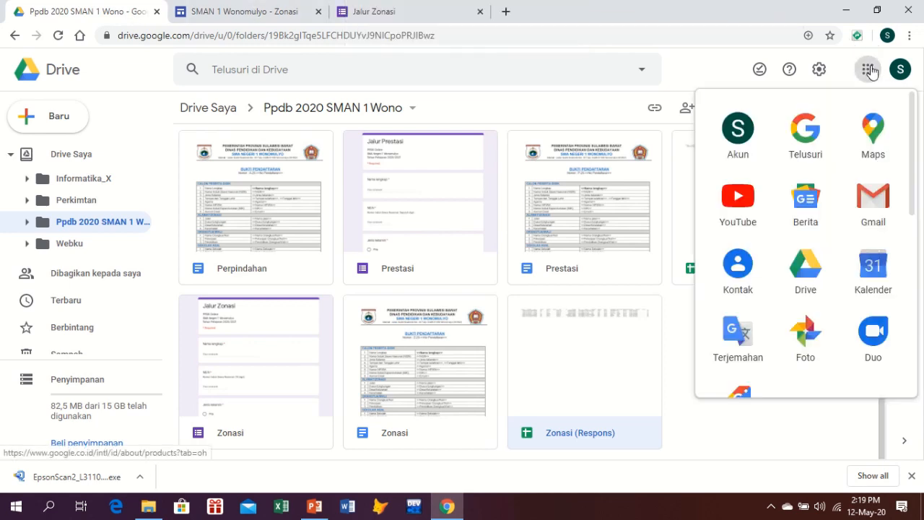
{"action": "left_click", "coordinate": [873, 192]}
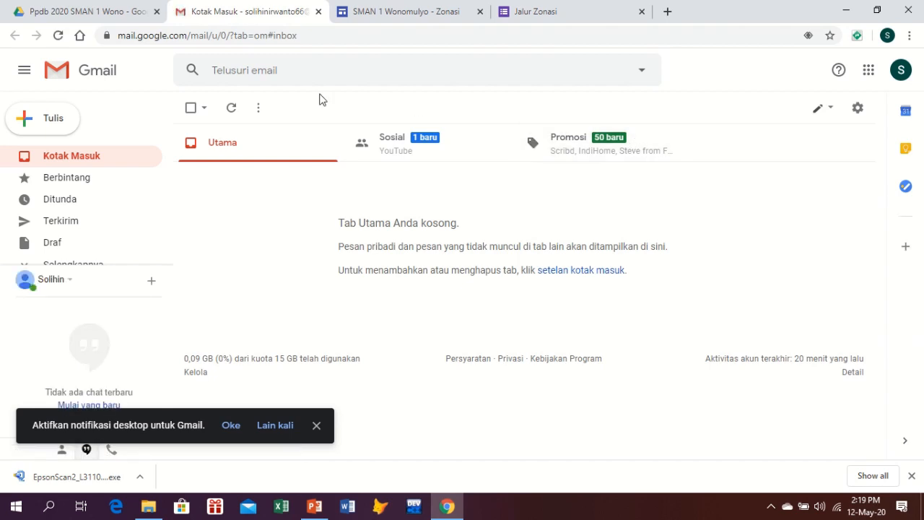
{"action": "left_click", "coordinate": [234, 110]}
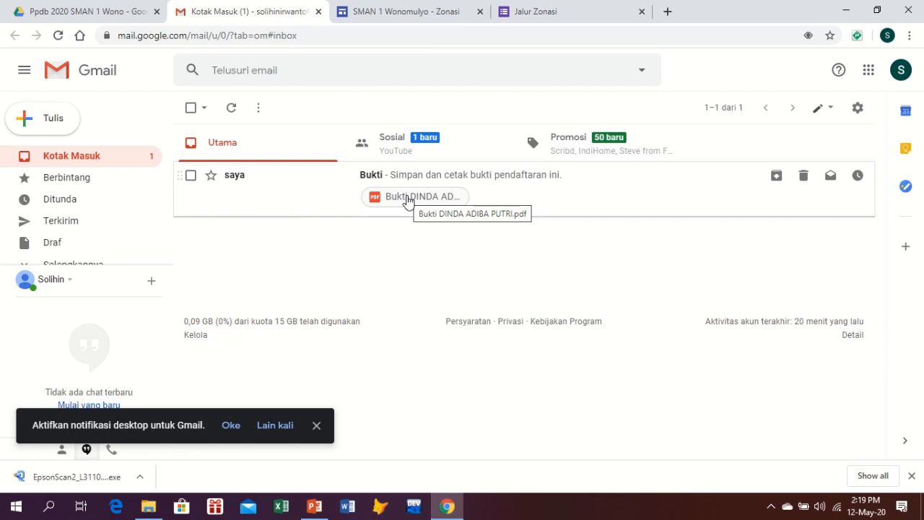
{"action": "left_click", "coordinate": [408, 200]}
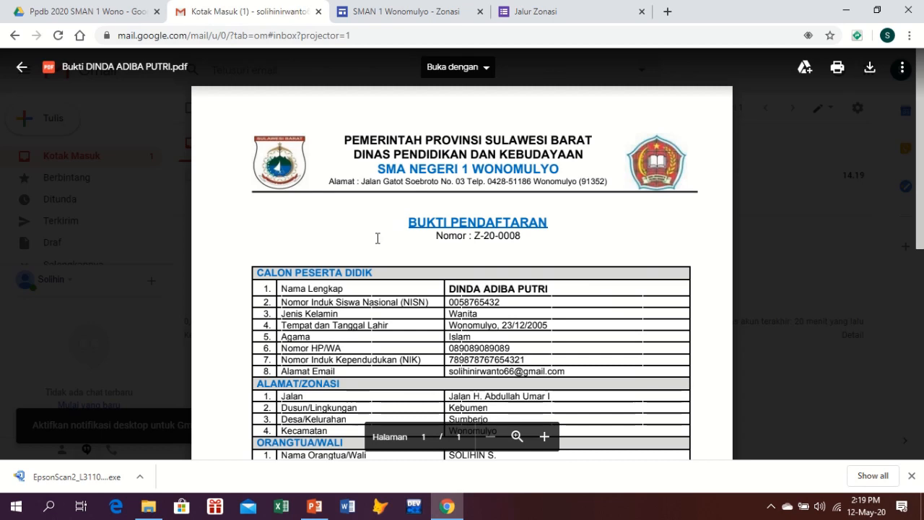
Scroll through the Bukti Pendaftaran PDF, glancing at the PowerPoint slide in between
{"action": "scroll", "coordinate": [374, 242], "scroll_direction": "down", "scroll_amount": 3}
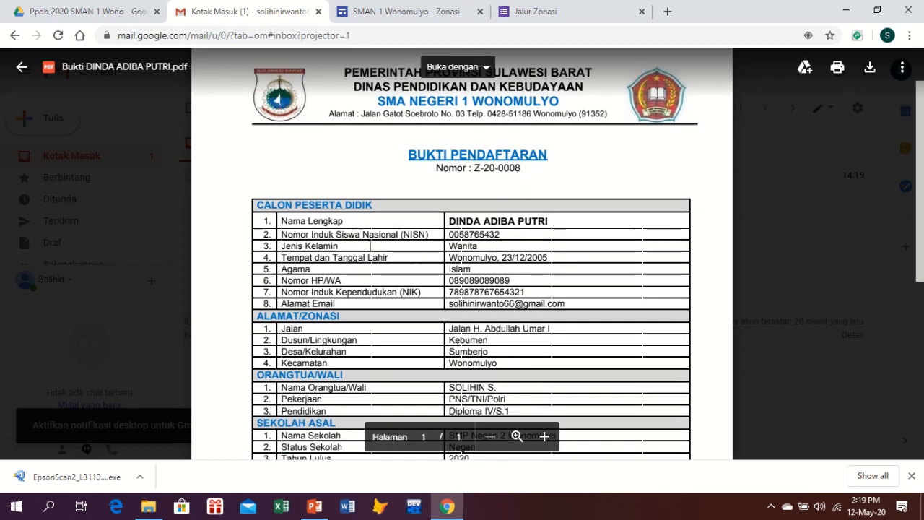
{"action": "scroll", "coordinate": [368, 244], "scroll_direction": "down", "scroll_amount": 2}
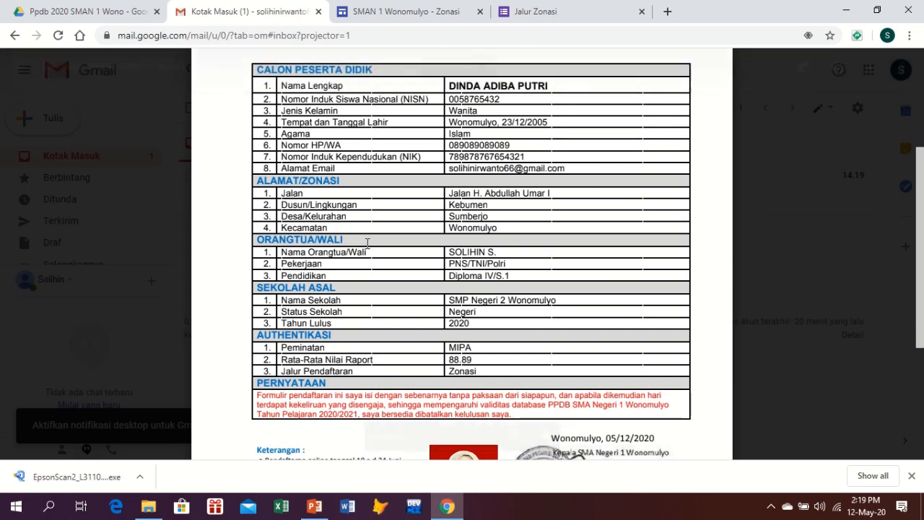
{"action": "scroll", "coordinate": [366, 243], "scroll_direction": "down", "scroll_amount": 3}
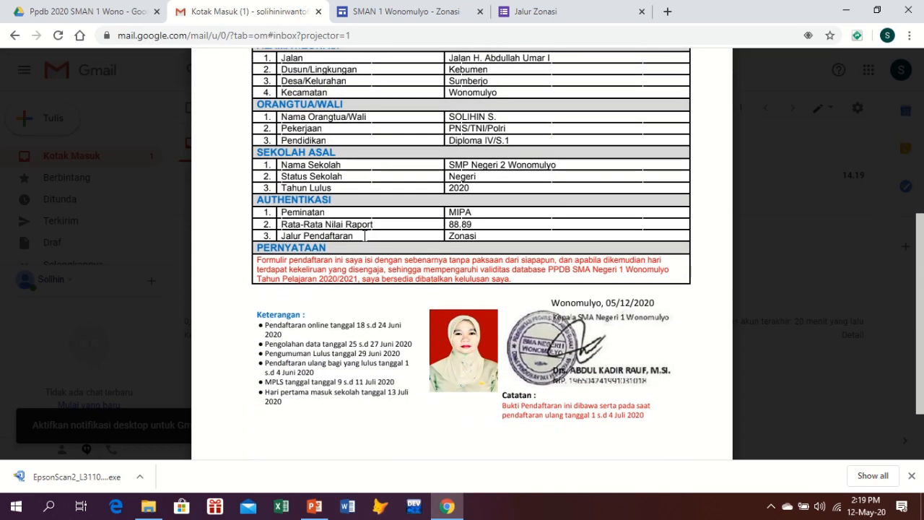
{"action": "scroll", "coordinate": [356, 228], "scroll_direction": "down", "scroll_amount": 3}
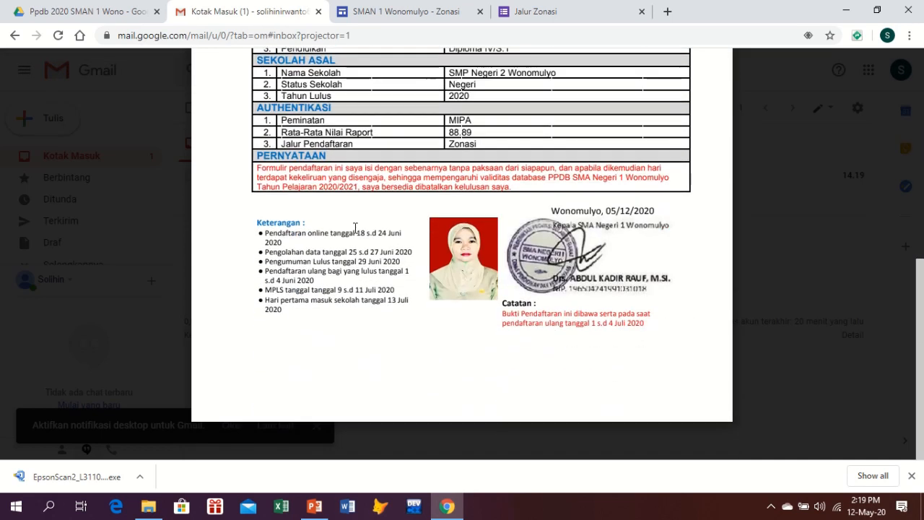
{"action": "scroll", "coordinate": [353, 228], "scroll_direction": "up", "scroll_amount": 5}
{"action": "scroll", "coordinate": [354, 228], "scroll_direction": "up", "scroll_amount": 5}
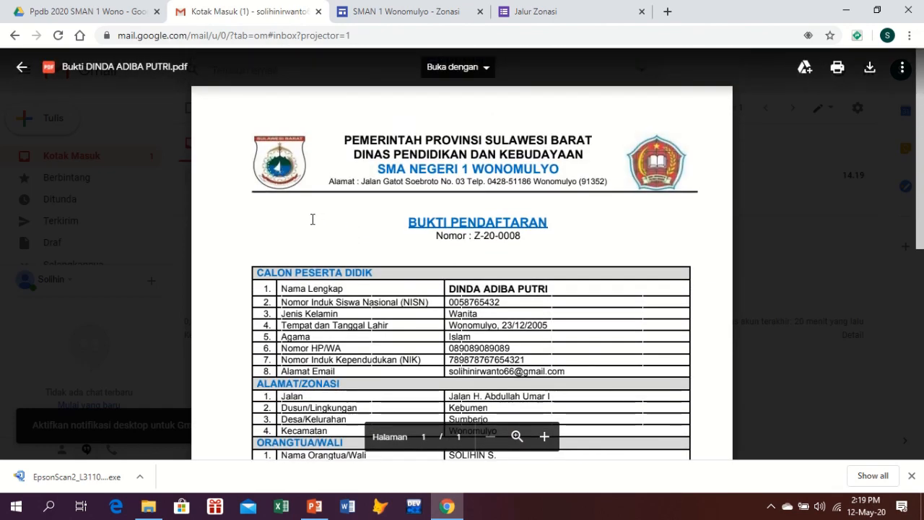
{"action": "left_click", "coordinate": [317, 506]}
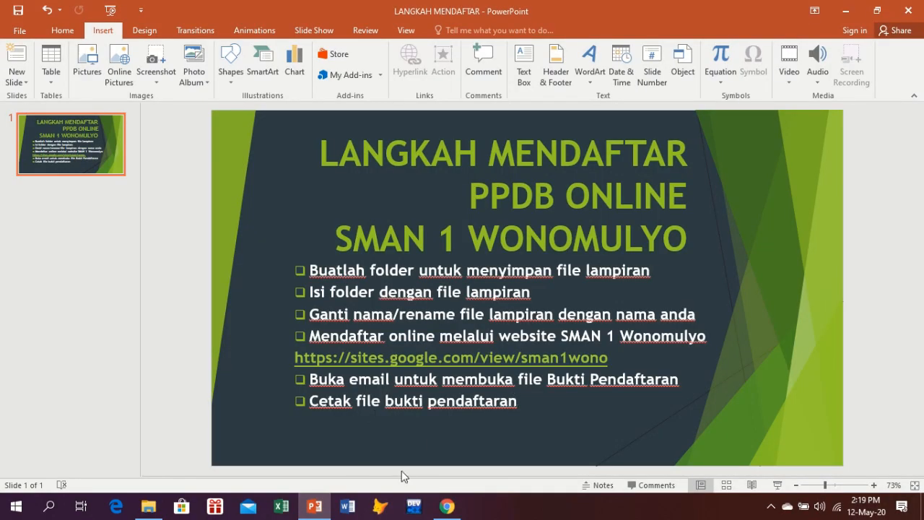
{"action": "left_click", "coordinate": [310, 510]}
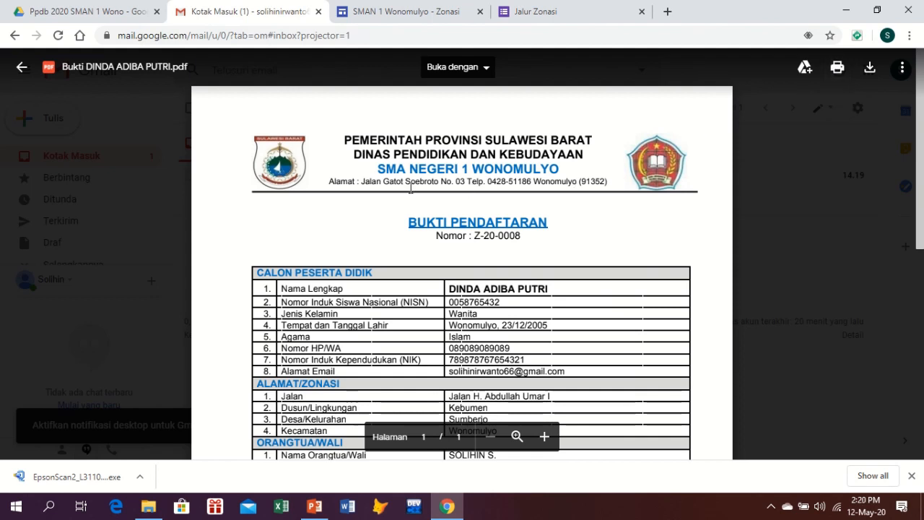
{"action": "scroll", "coordinate": [225, 212], "scroll_direction": "down", "scroll_amount": 6}
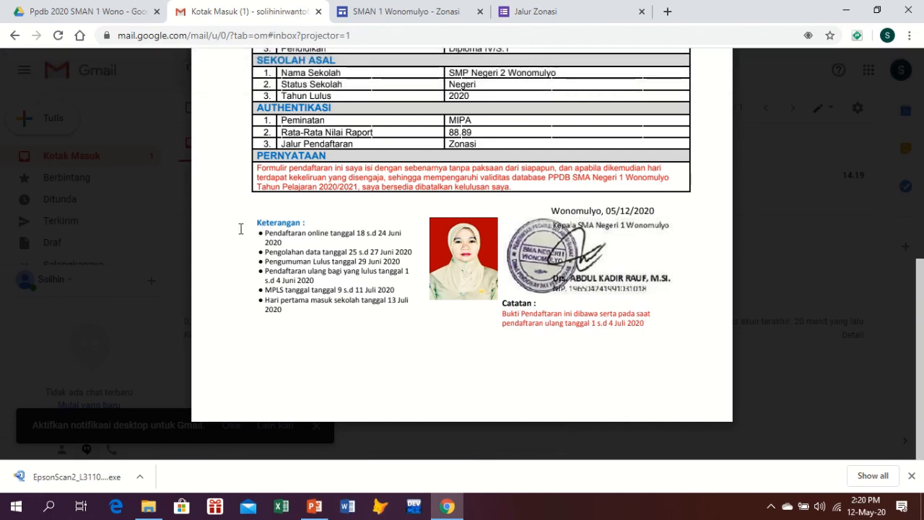
{"action": "scroll", "coordinate": [238, 226], "scroll_direction": "up", "scroll_amount": 6}
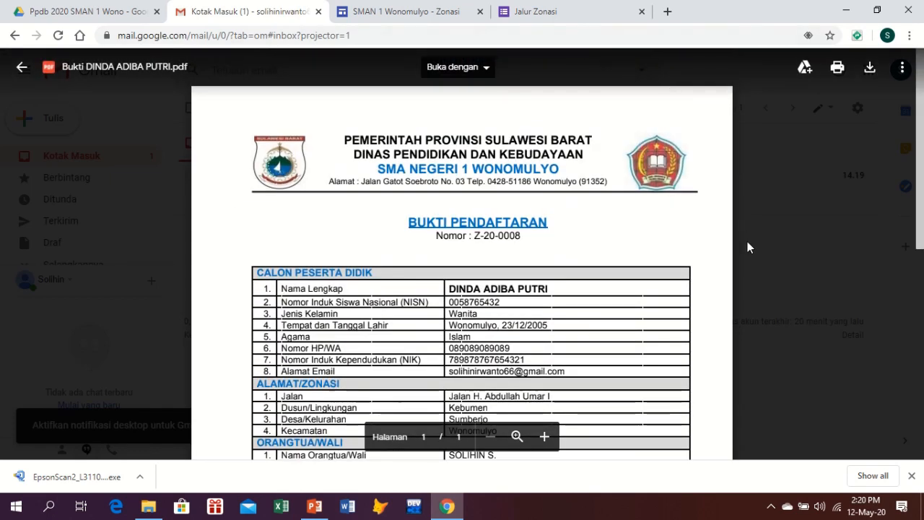
Minimize Chrome and close the DINDA File Explorer window
{"action": "left_click", "coordinate": [447, 508]}
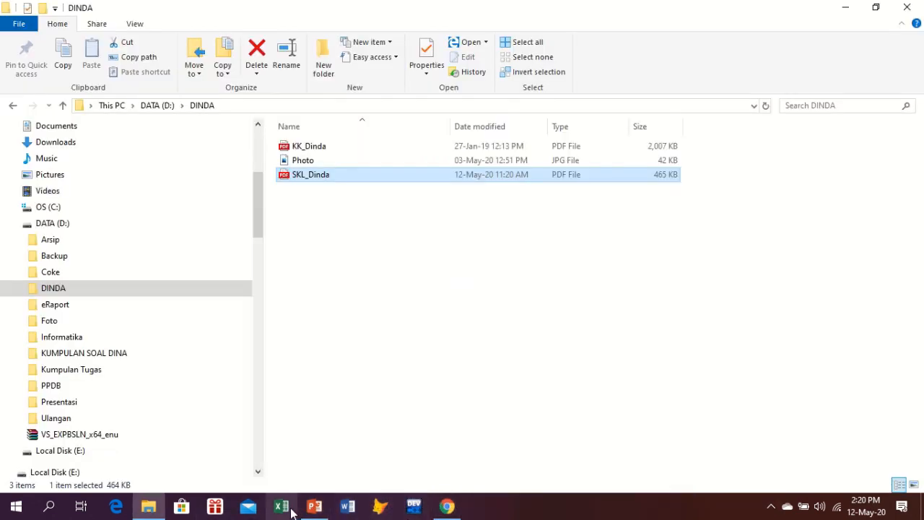
{"action": "left_click", "coordinate": [906, 9]}
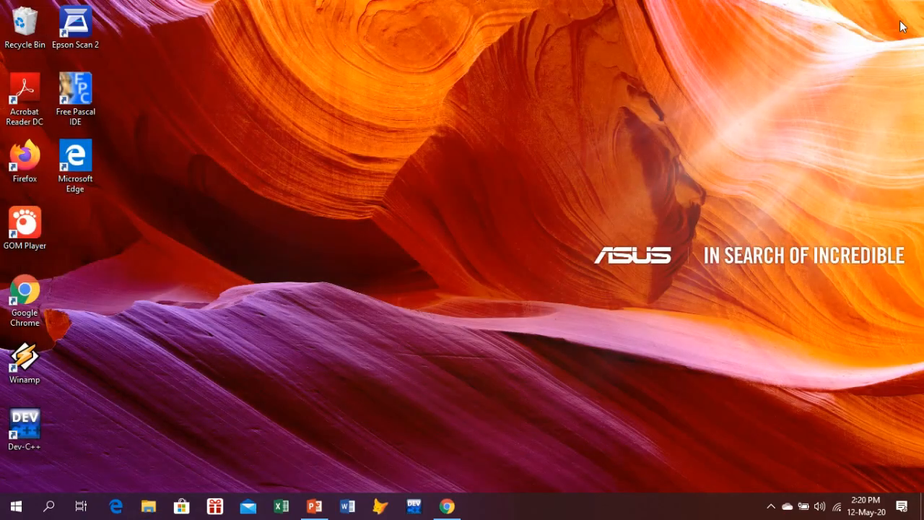
{"action": "mouse_move", "coordinate": [914, 6]}
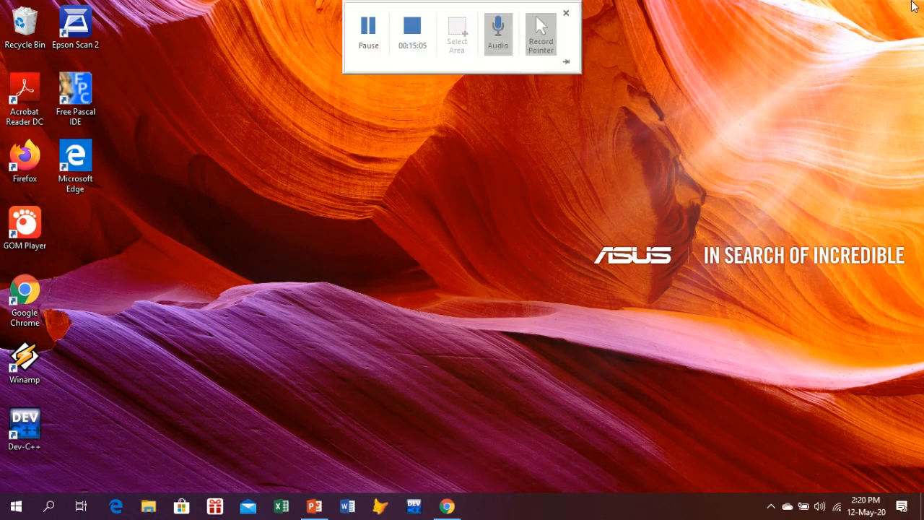